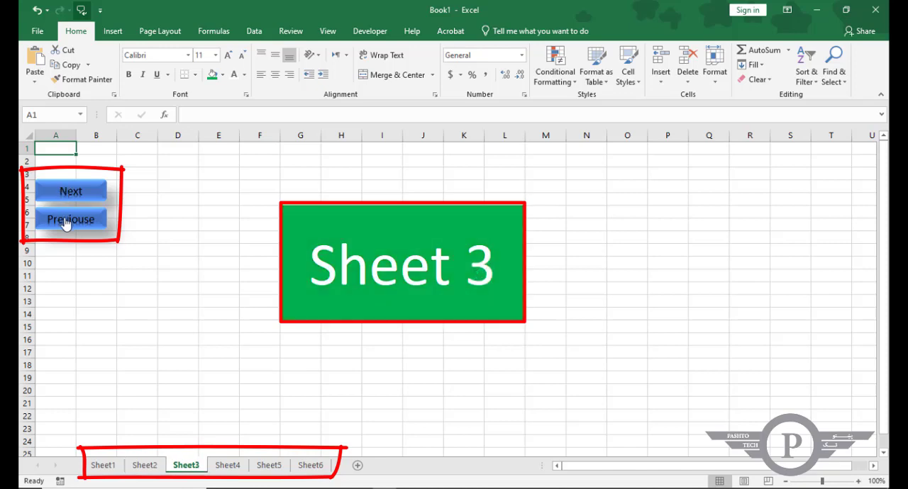
# Test the existing Next and Previouse buttons by moving forward to Sheet6 and back to Sheet1.
pyautogui.click(67, 219)
pyautogui.click(66, 191)
pyautogui.click(71, 219)
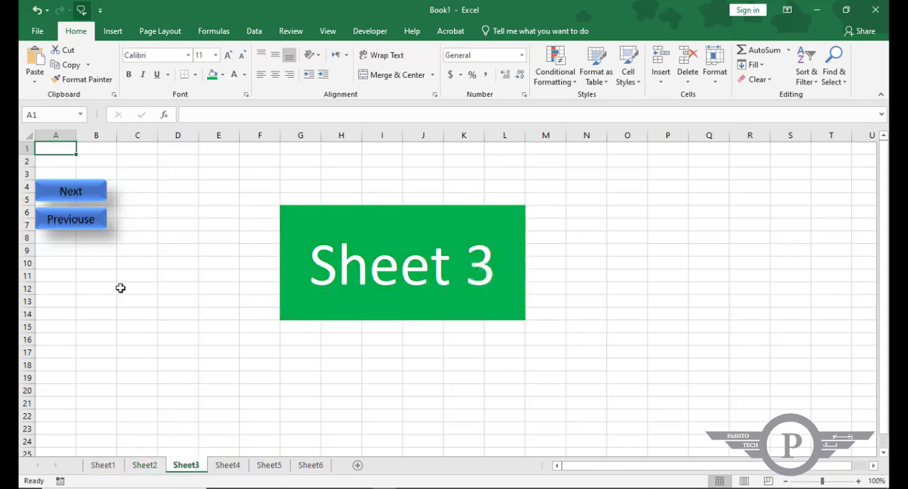
pyautogui.click(77, 191)
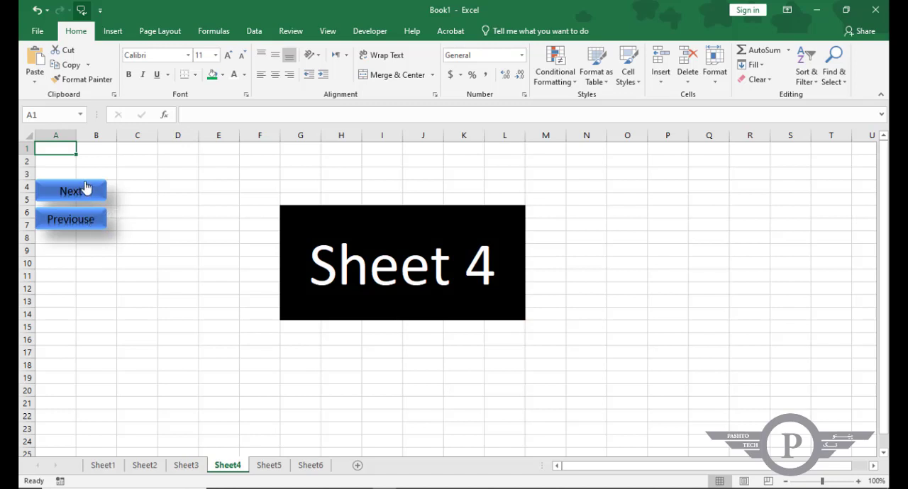
pyautogui.click(83, 190)
pyautogui.click(80, 189)
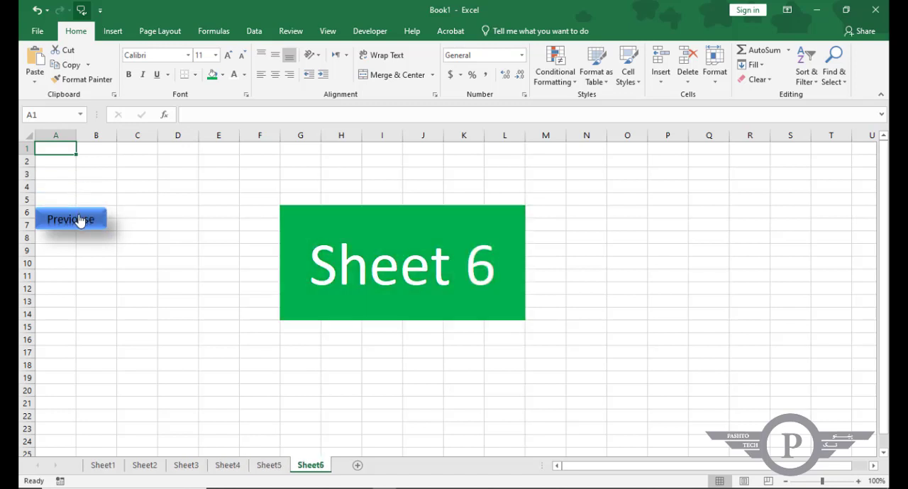
pyautogui.click(79, 220)
pyautogui.click(78, 220)
pyautogui.click(79, 220)
pyautogui.click(80, 221)
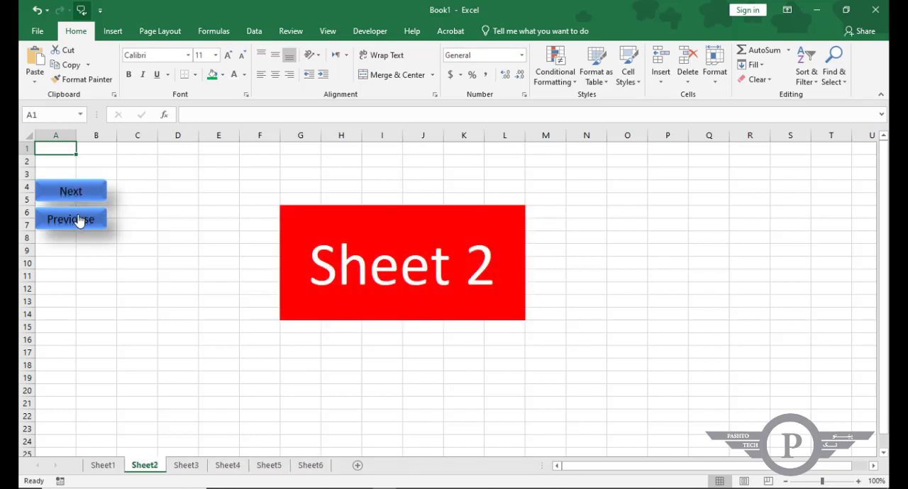
pyautogui.click(78, 218)
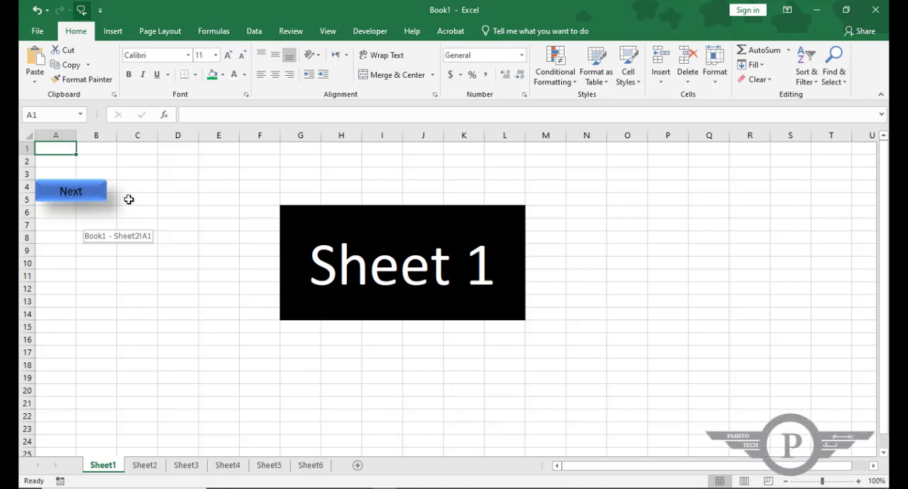
# Draw a rectangle about 1.04" wide and 0.37" high below the Sheet 1 banner, around cells H17:I18.
pyautogui.click(117, 33)
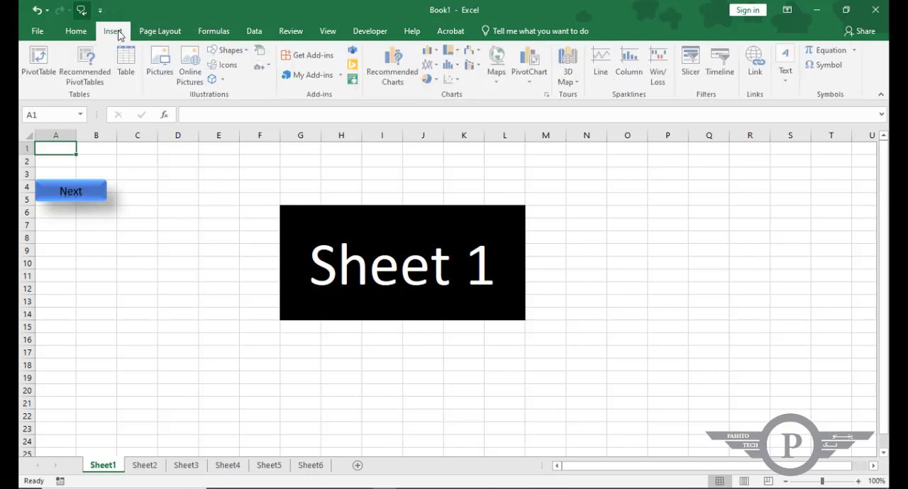
pyautogui.click(232, 49)
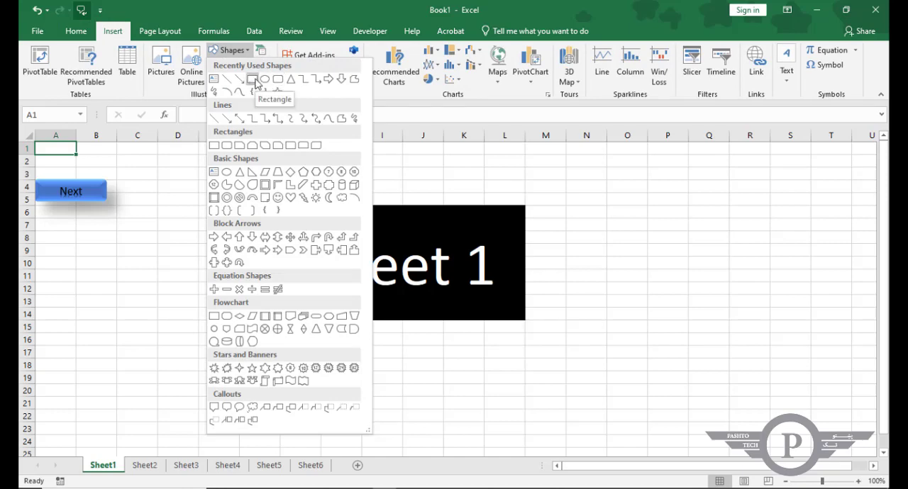
pyautogui.click(253, 82)
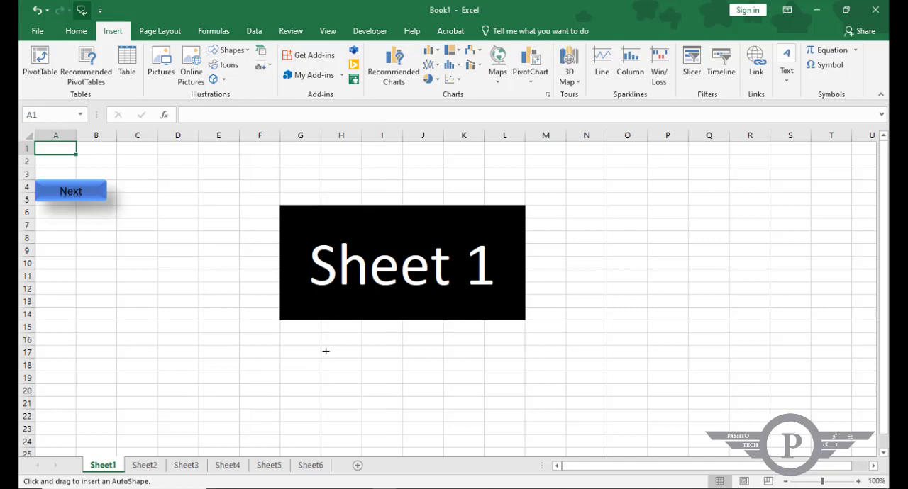
pyautogui.moveTo(326, 350); pyautogui.dragTo(390, 373)
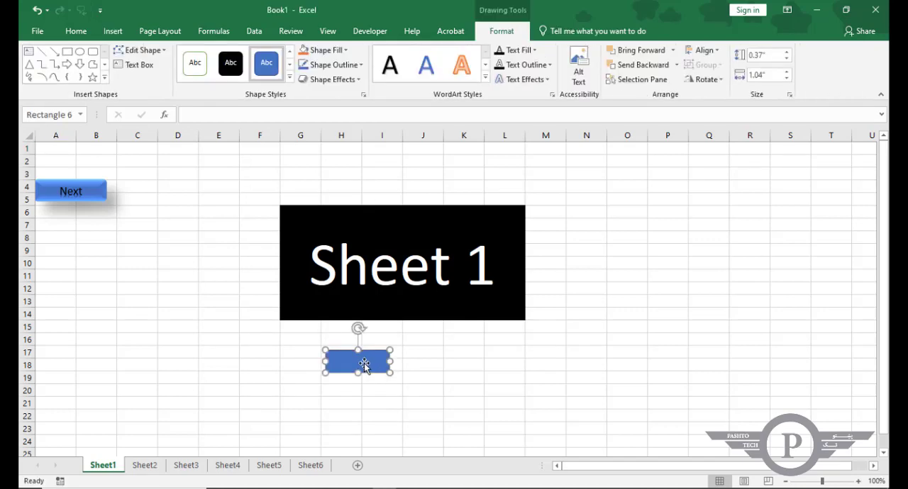
# Apply the first preset shape effect to the new rectangle and deselect it.
pyautogui.click(332, 79)
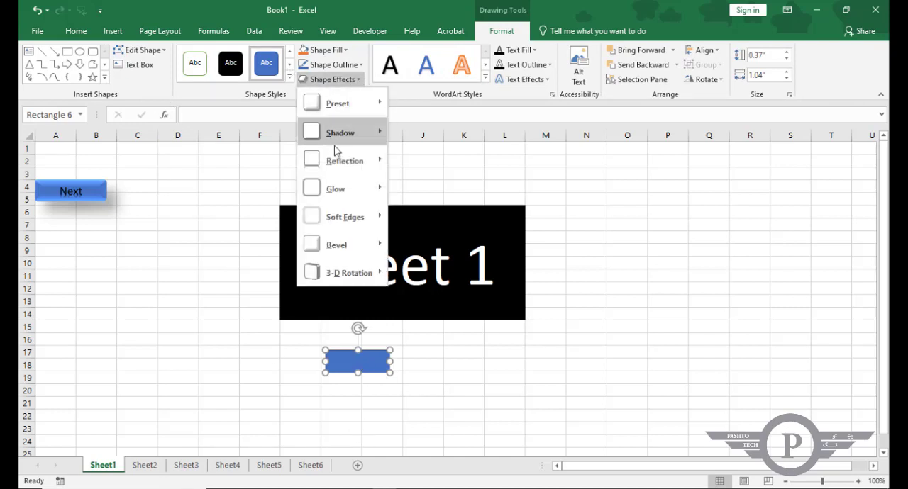
pyautogui.moveTo(335, 107)
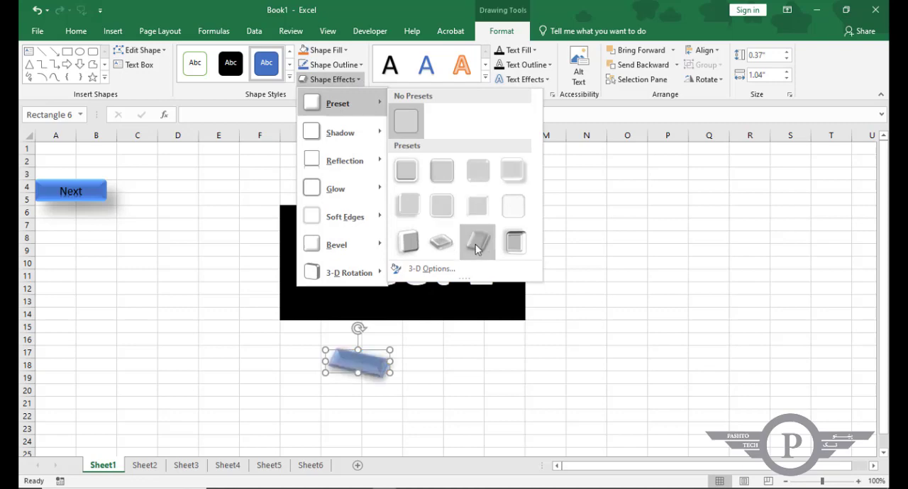
pyautogui.click(414, 183)
pyautogui.click(410, 366)
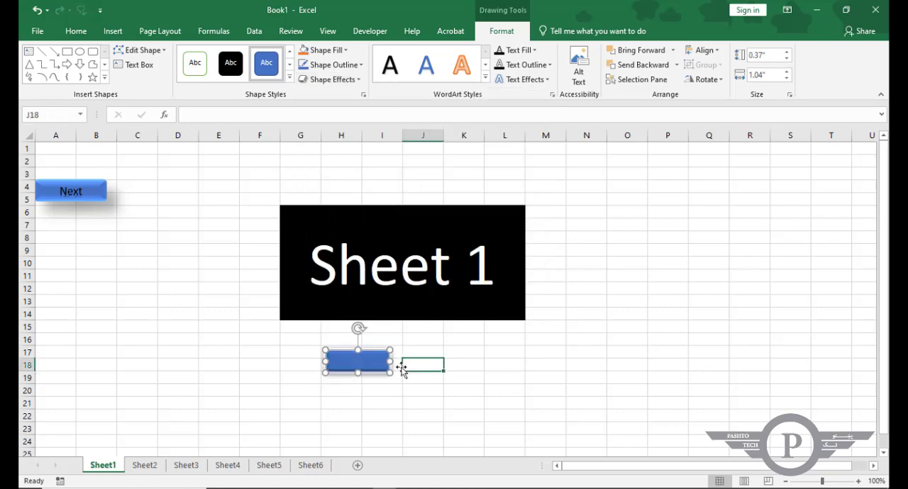
# Add the text "Next" to the new rectangle below the banner.
pyautogui.click(352, 365)
pyautogui.rightClick(345, 363)
pyautogui.click(344, 363)
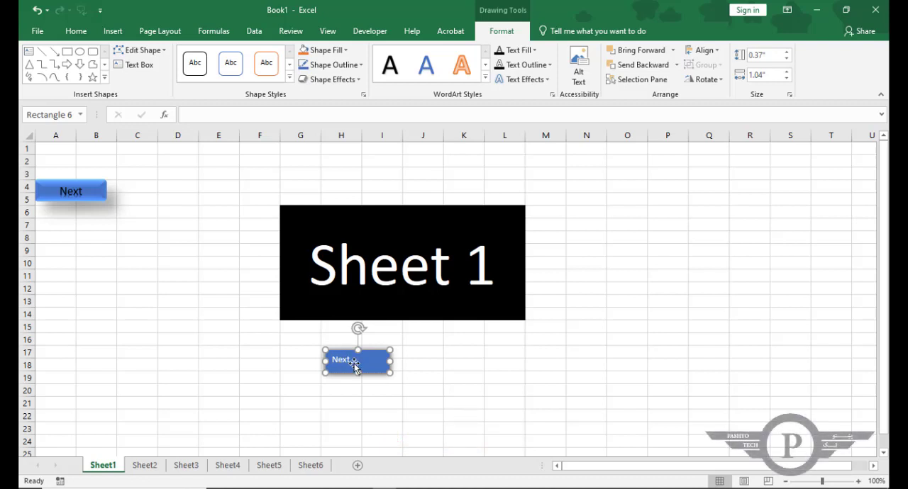
# Format the new rectangle's "Next" text as black, size 16, centred horizontally and vertically.
pyautogui.doubleClick(344, 359)
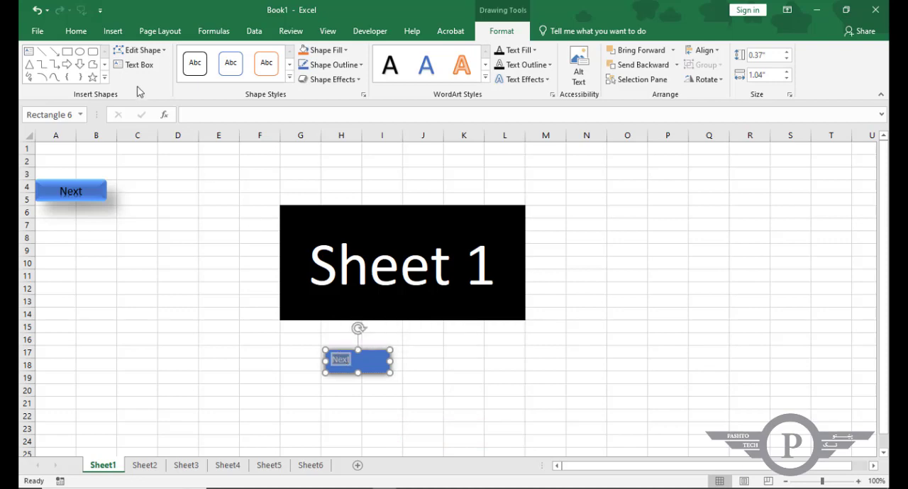
pyautogui.click(88, 36)
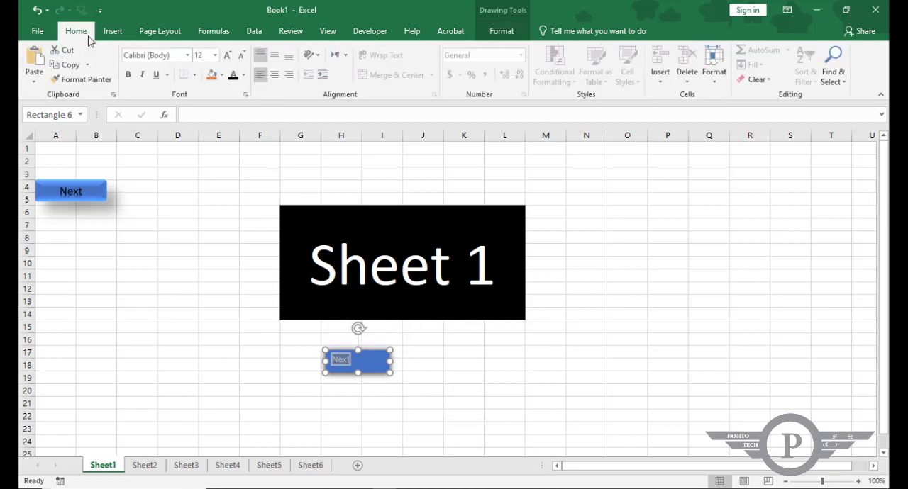
pyautogui.click(244, 75)
pyautogui.click(240, 91)
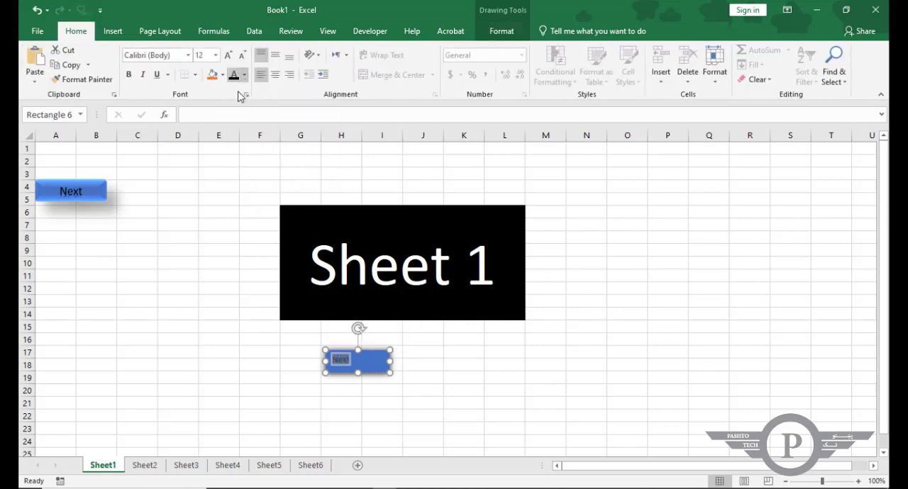
pyautogui.click(230, 58)
pyautogui.click(229, 59)
pyautogui.click(230, 58)
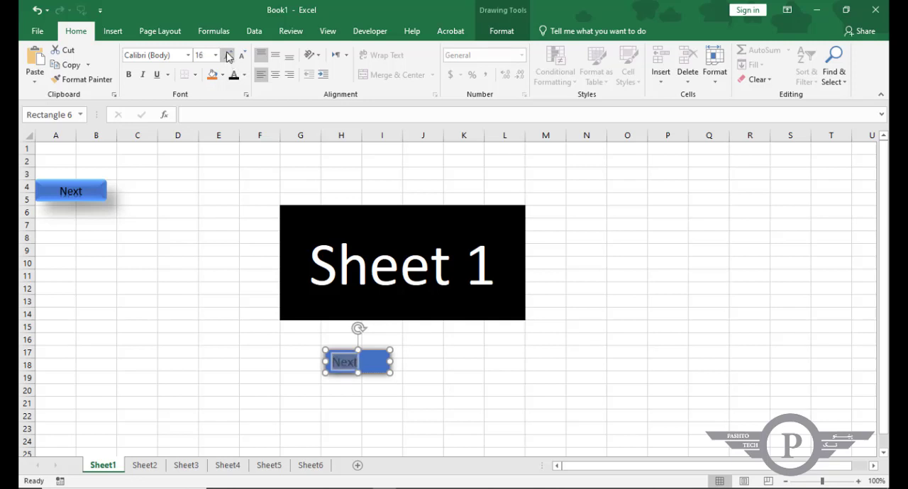
pyautogui.click(230, 58)
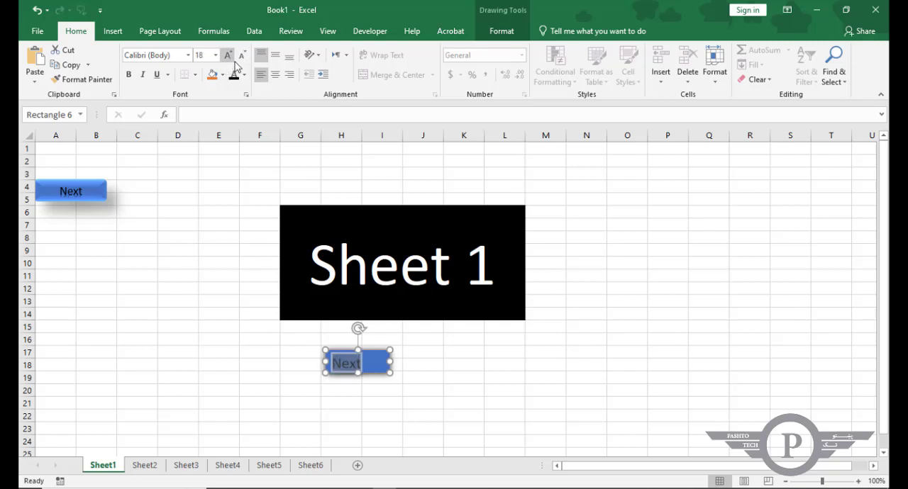
pyautogui.click(241, 57)
pyautogui.click(274, 74)
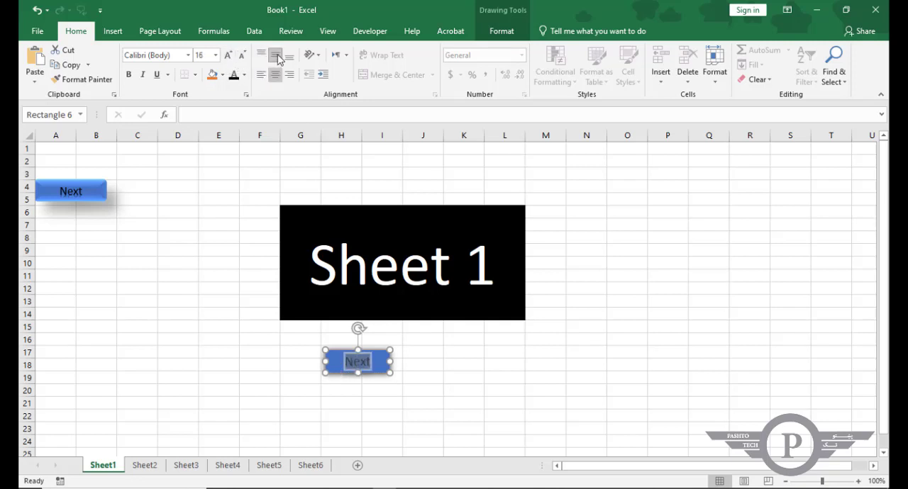
pyautogui.click(423, 353)
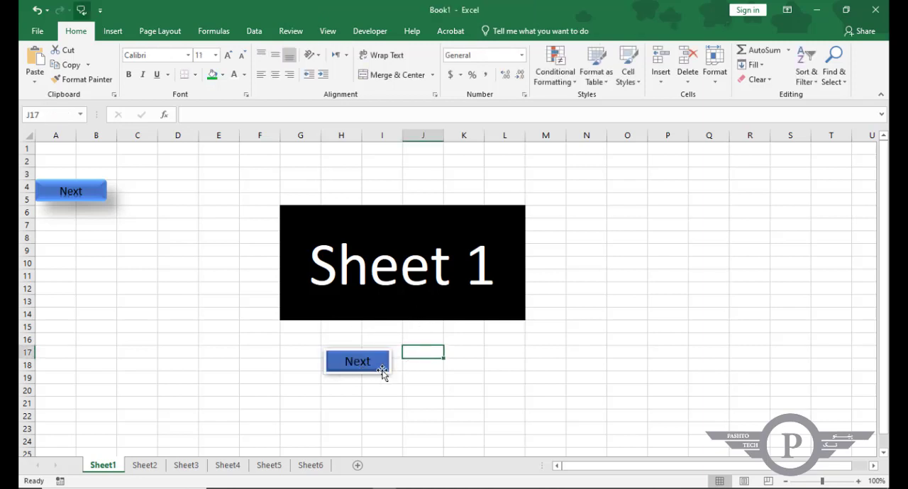
# Duplicate the new Next button directly beneath itself, keeping it aligned.
pyautogui.click(375, 366)
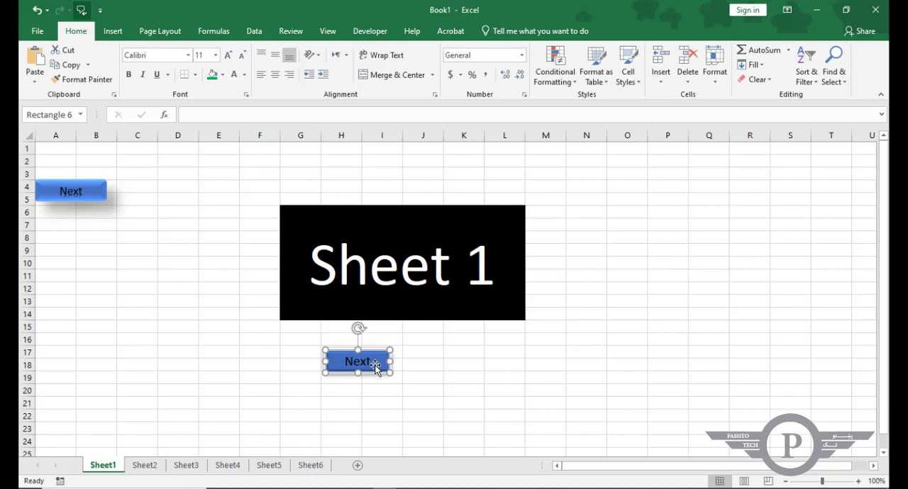
pyautogui.hotkey('ctrl', 'alt', 'shift')
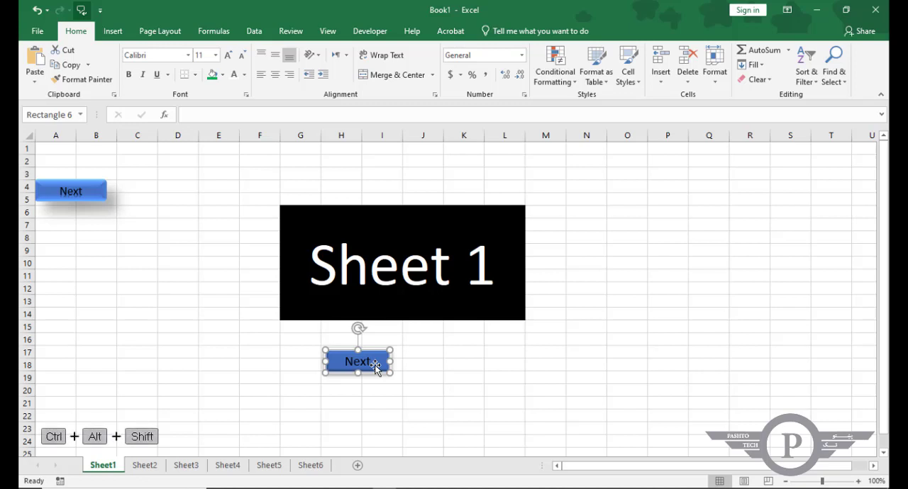
pyautogui.moveTo(376, 366); pyautogui.dragTo(378, 398)
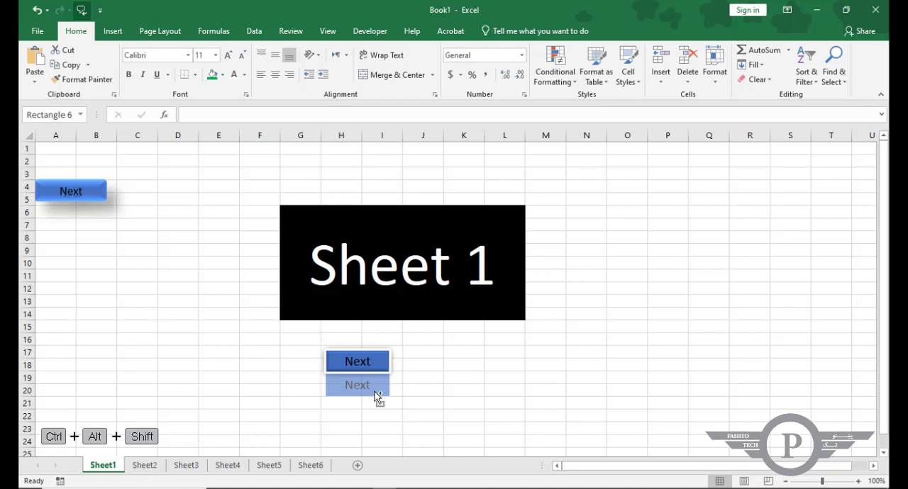
pyautogui.moveTo(377, 398); pyautogui.dragTo(376, 399)
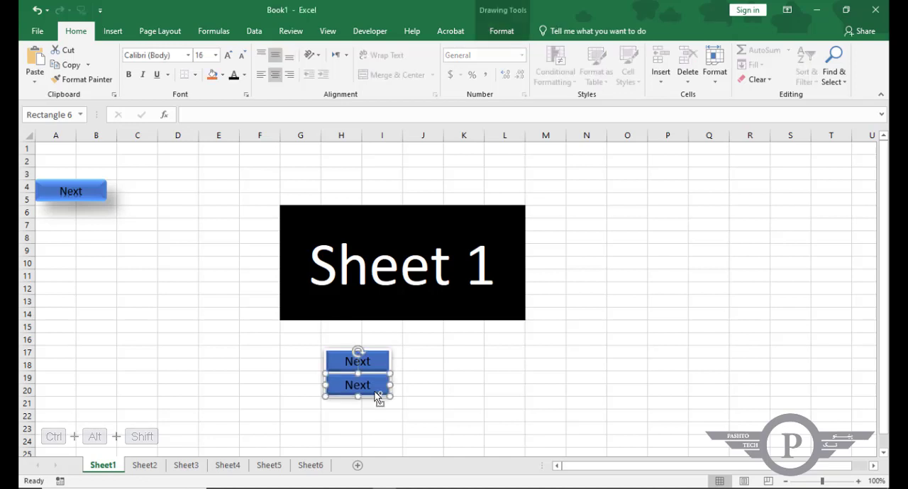
# Replace the text of the duplicated button with "Previose".
pyautogui.doubleClick(358, 385)
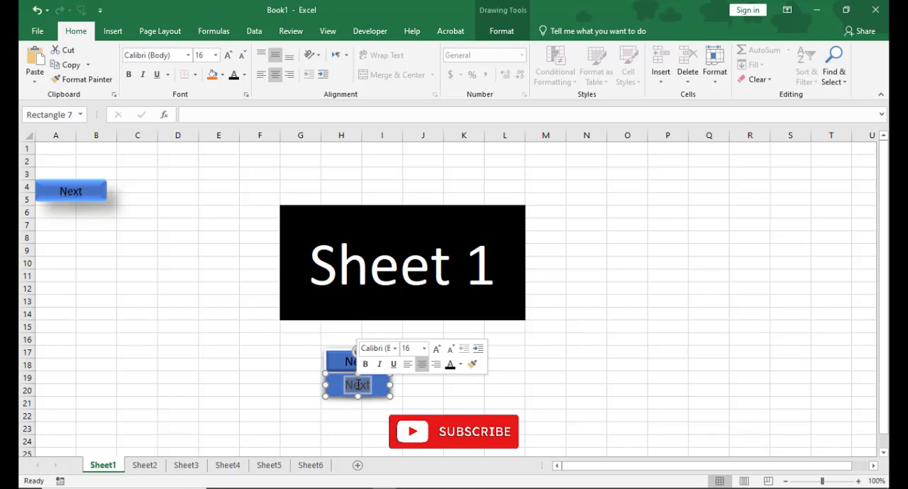
pyautogui.write('P')
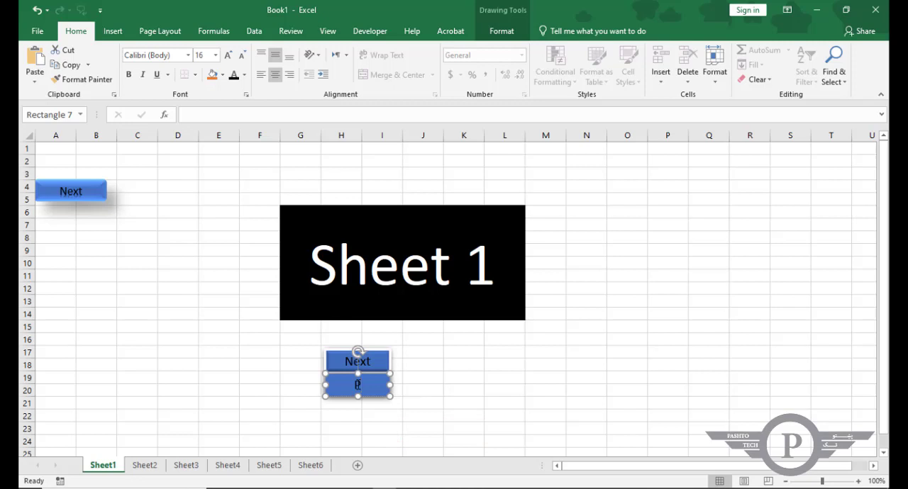
pyautogui.write('reviose')
pyautogui.click(464, 365)
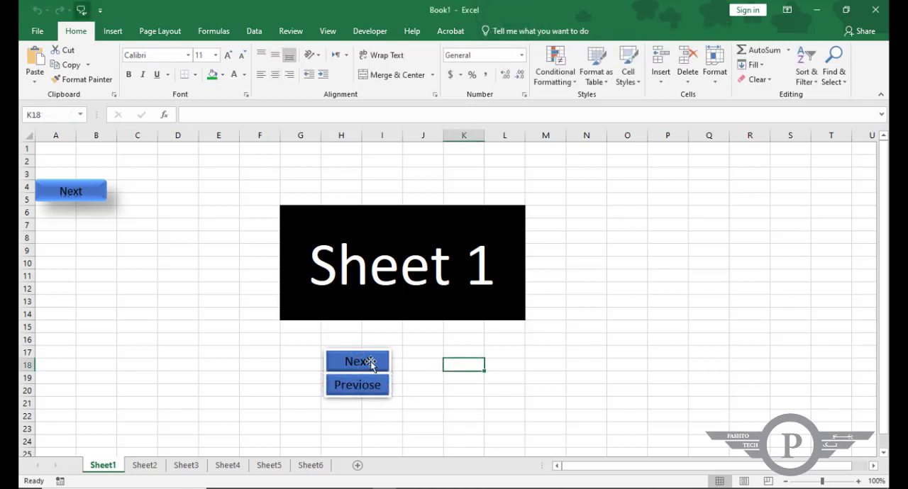
# Copy the new Next and Previose buttons together and paste them at cell H17 on Sheet2.
pyautogui.click(371, 363)
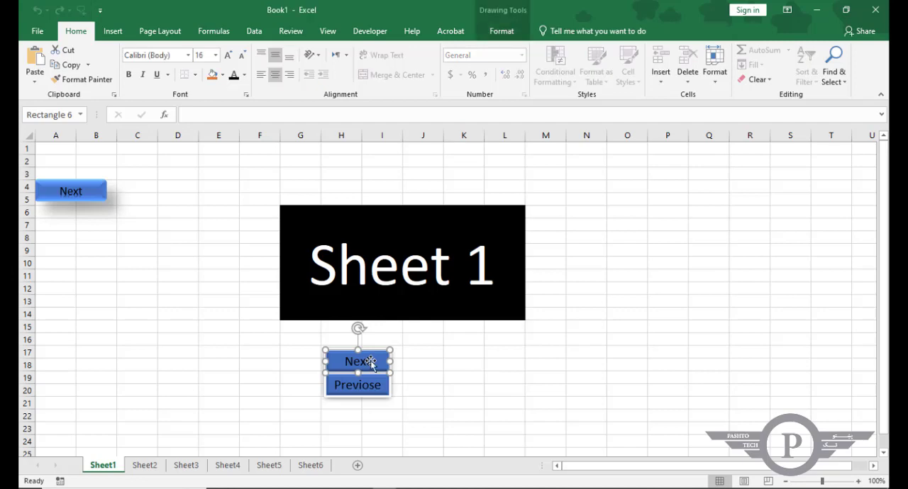
pyautogui.keyDown('ctrl'); pyautogui.click(368, 386); pyautogui.keyUp('ctrl')
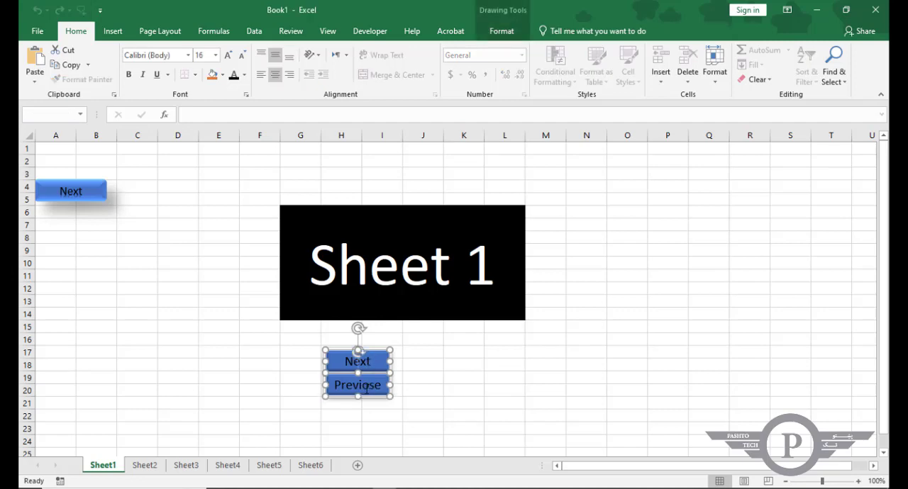
pyautogui.click(147, 467)
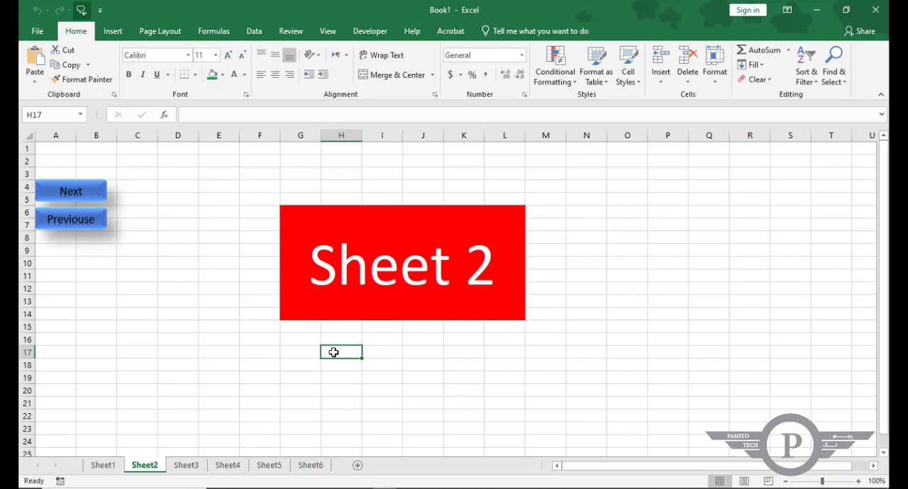
pyautogui.hotkey('ctrl', 'v')
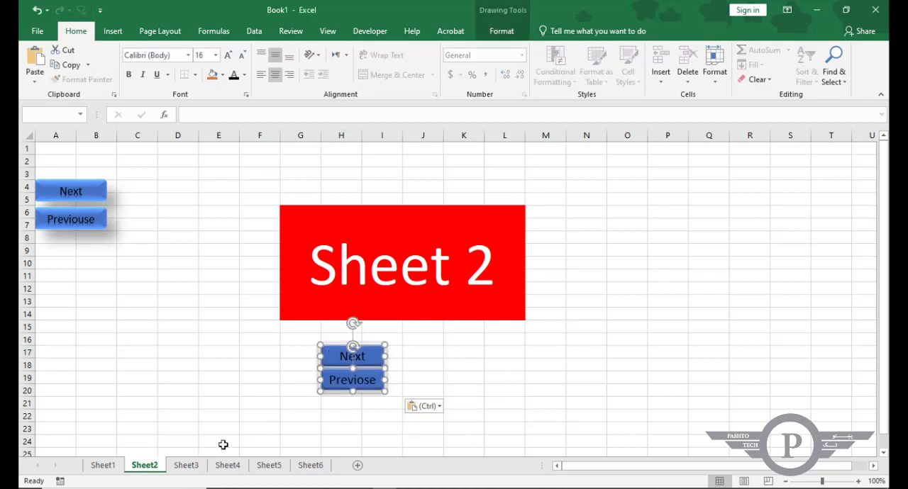
# Paste the copied Next and Previose buttons at cell H17 on Sheet3, Sheet4, Sheet5 and Sheet6.
pyautogui.click(192, 465)
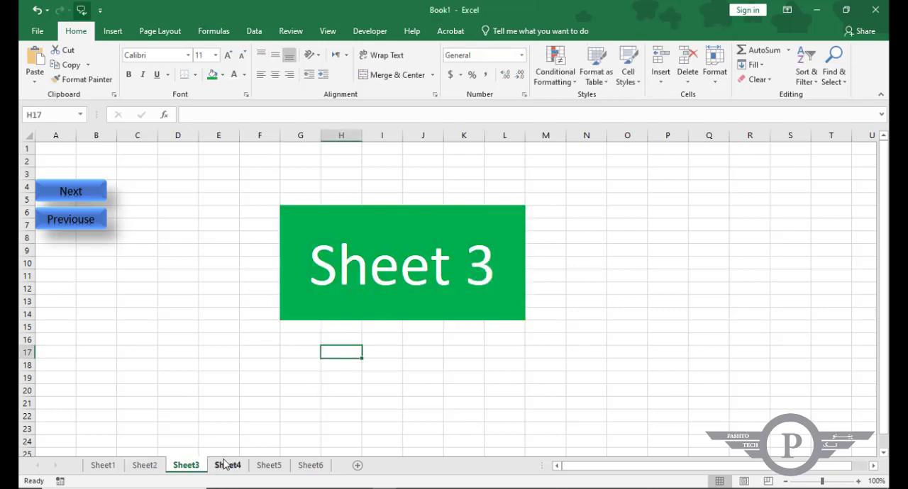
pyautogui.hotkey('ctrl', 'v')
pyautogui.click(228, 466)
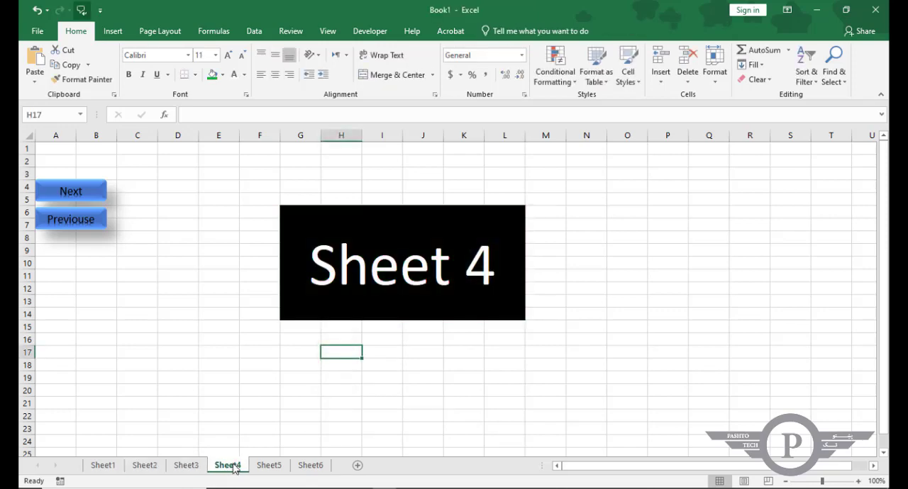
pyautogui.hotkey('ctrl', 'v')
pyautogui.click(266, 465)
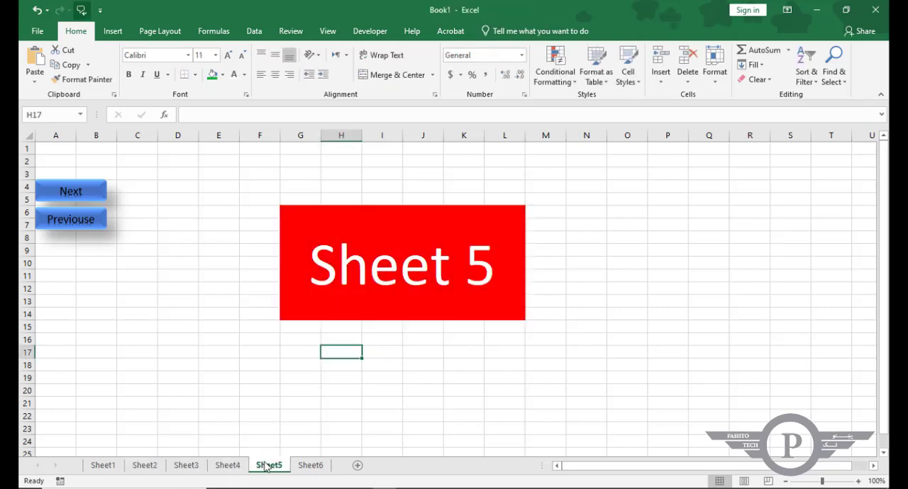
pyautogui.hotkey('ctrl', 'v')
pyautogui.click(310, 465)
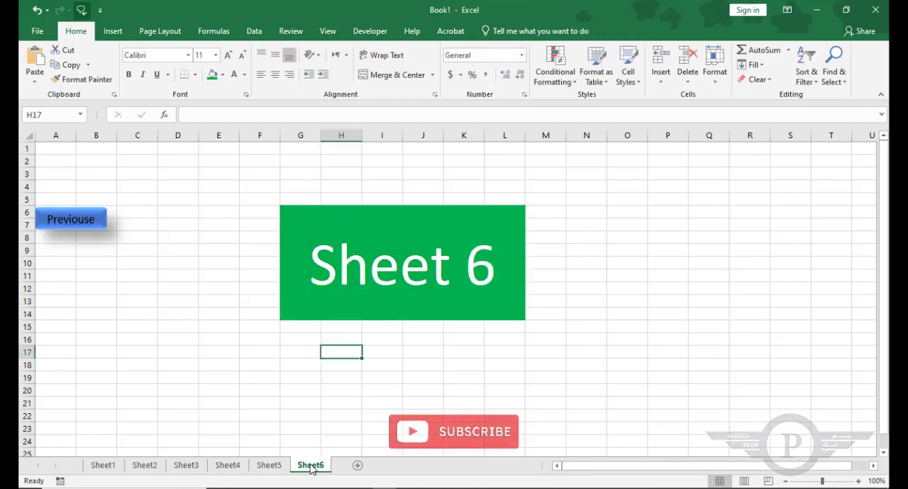
pyautogui.hotkey('ctrl', 'v')
pyautogui.click(326, 416)
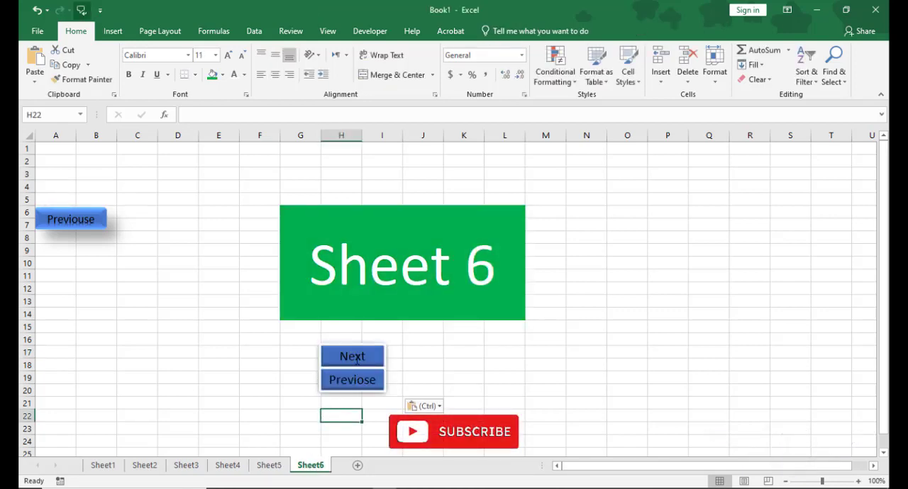
# Delete the new Next button below the title on Sheet6, keeping only its Previose button.
pyautogui.click(421, 358)
pyautogui.click(386, 357)
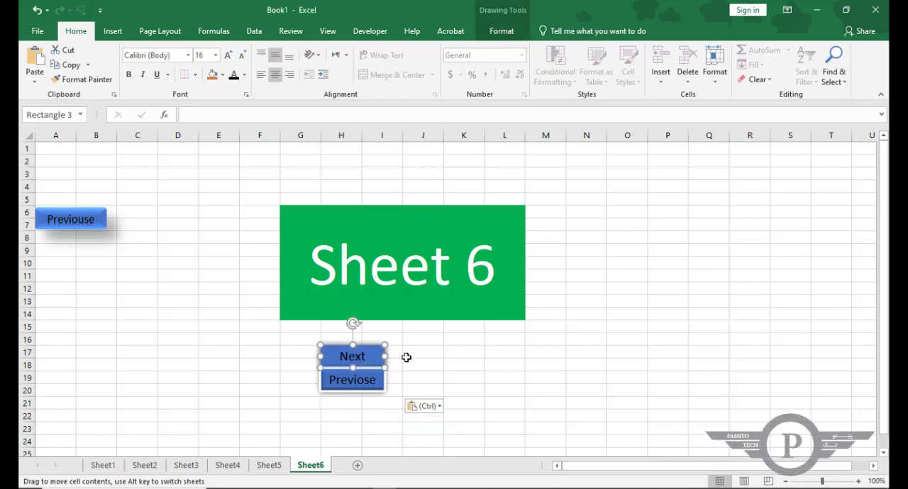
pyautogui.click(406, 357)
pyautogui.click(378, 357)
pyautogui.press('Delete')
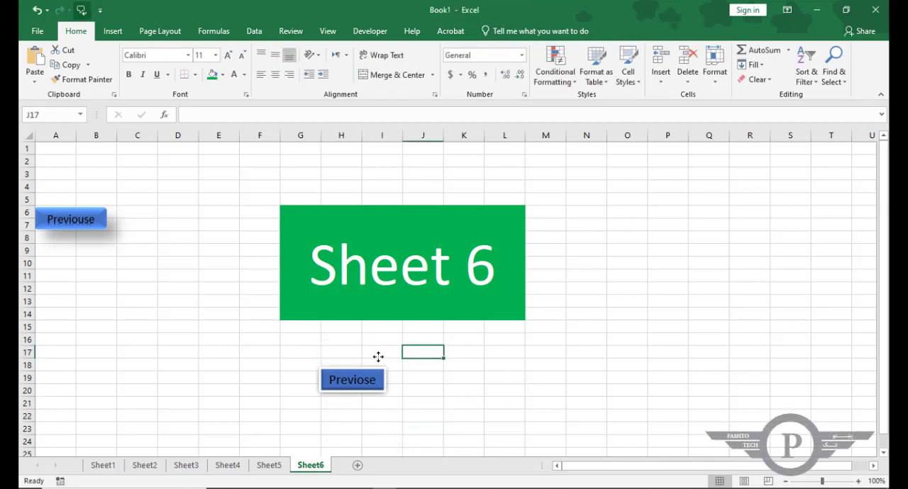
# Delete the Previose button below the title on Sheet1, keeping only the Next button.
pyautogui.click(103, 466)
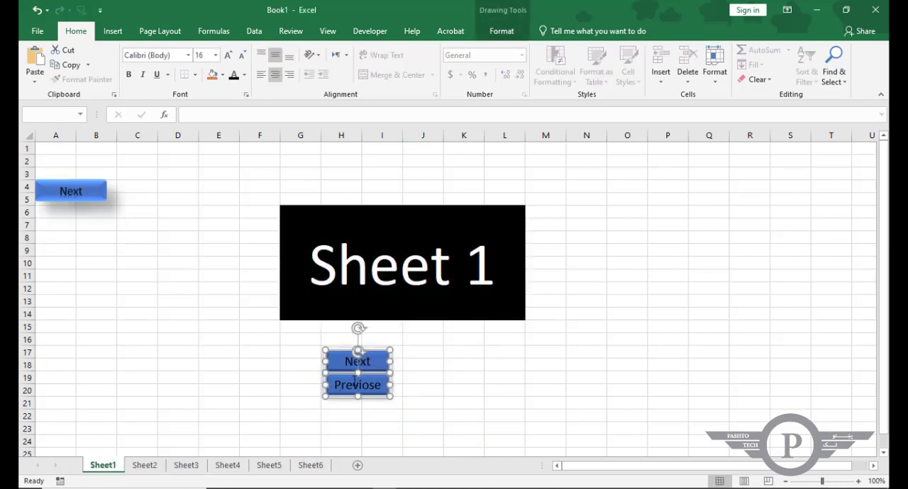
pyautogui.click(399, 417)
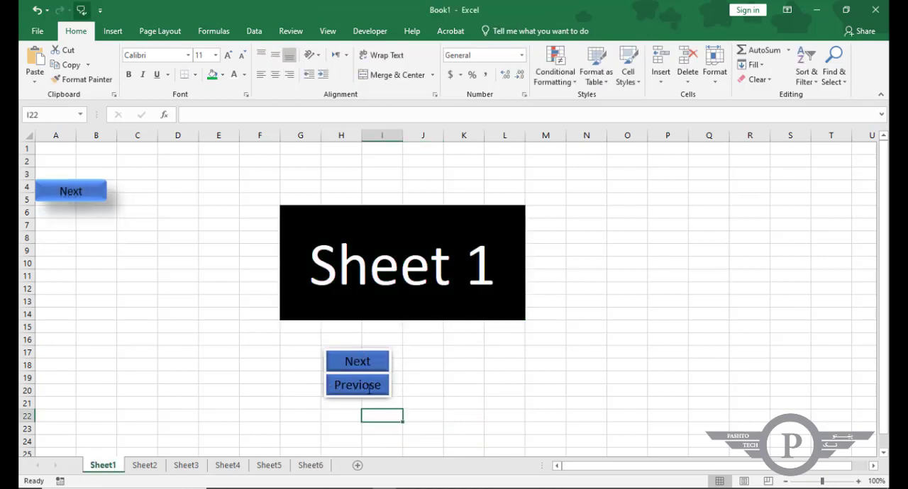
pyautogui.click(376, 384)
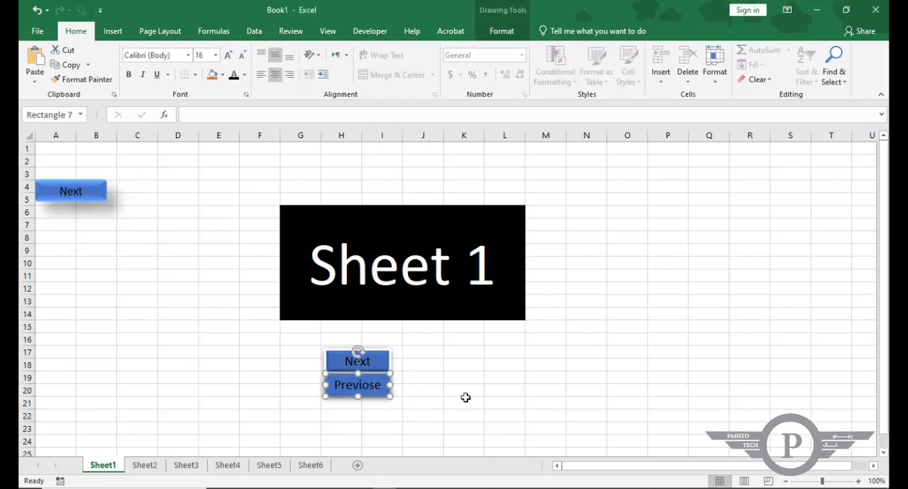
pyautogui.press('BackSpace')
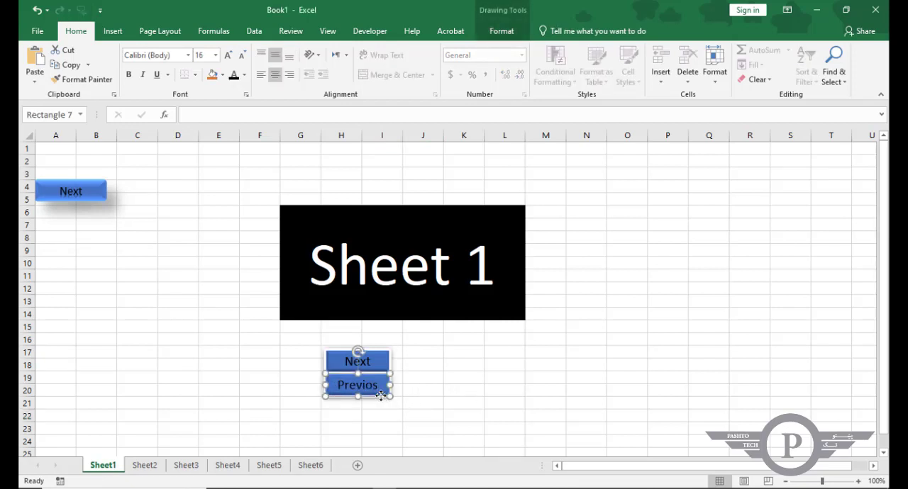
pyautogui.press('Delete')
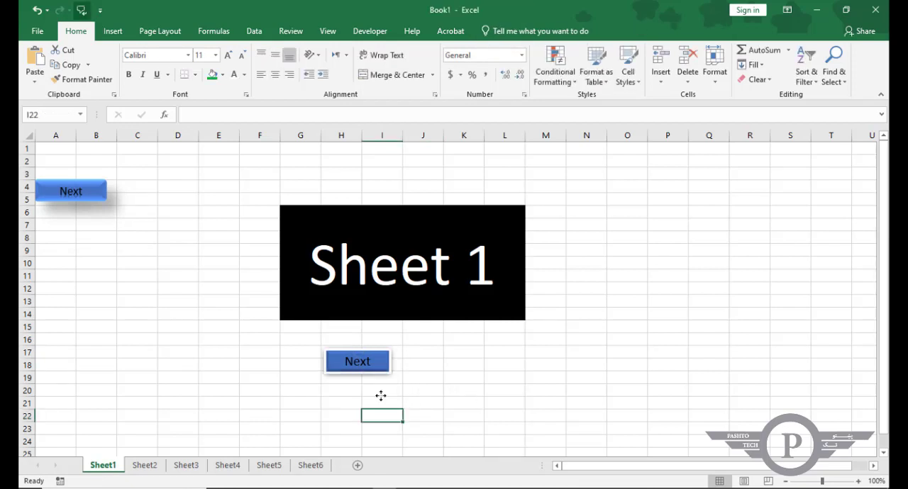
# Link the Next button below the title on Sheet1 to cell A1 of Sheet2 in this document.
pyautogui.keyDown('ctrl'); pyautogui.click(360, 362); pyautogui.keyUp('ctrl')
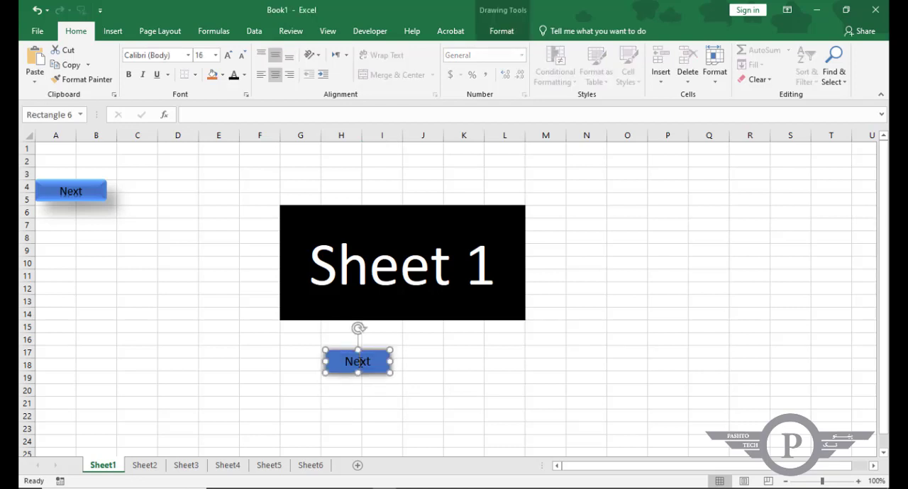
pyautogui.click(431, 364)
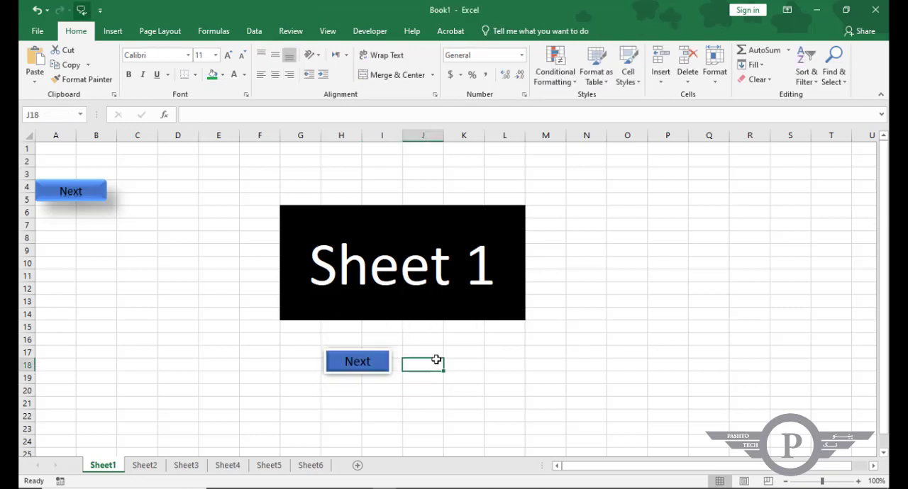
pyautogui.rightClick(360, 361)
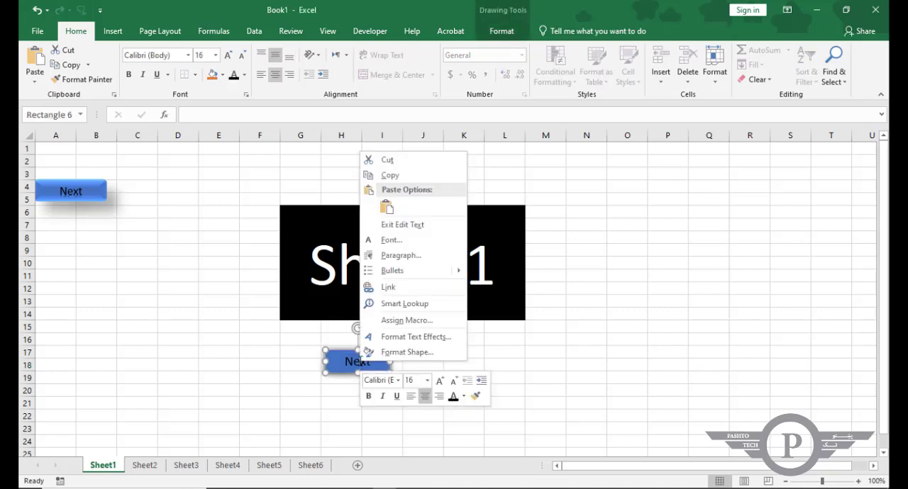
pyautogui.click(389, 289)
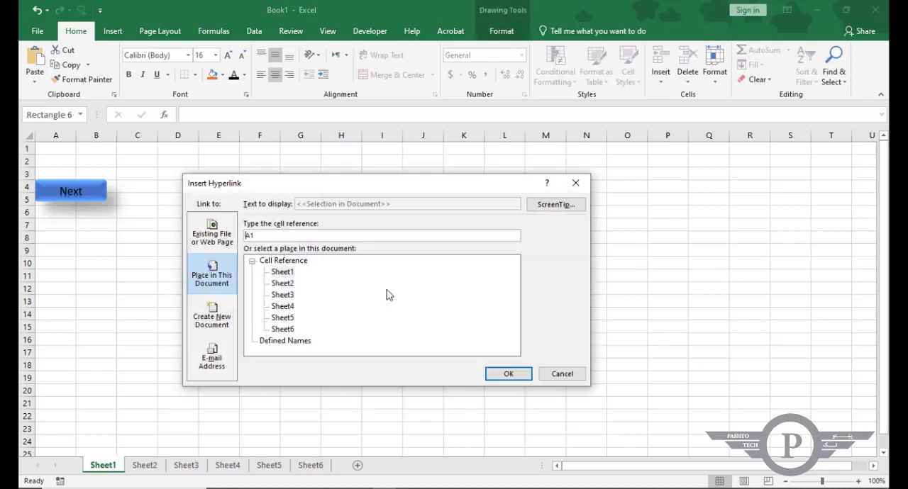
pyautogui.click(283, 284)
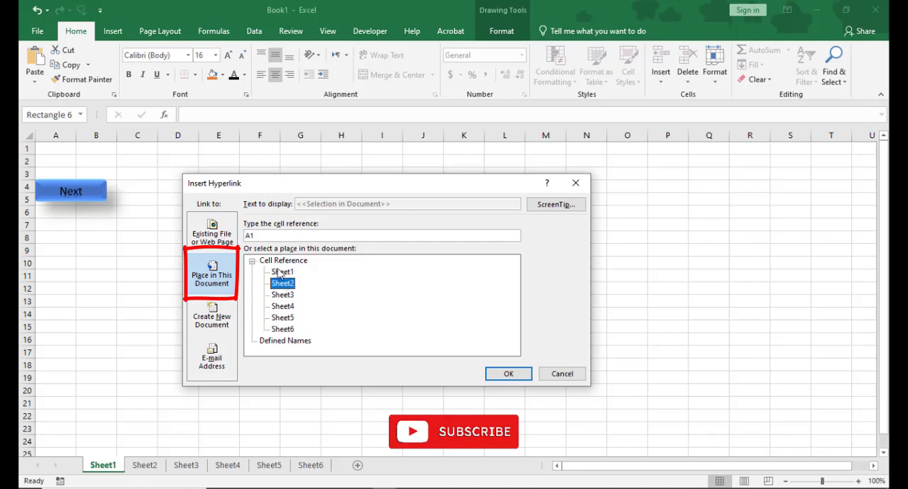
pyautogui.click(260, 238)
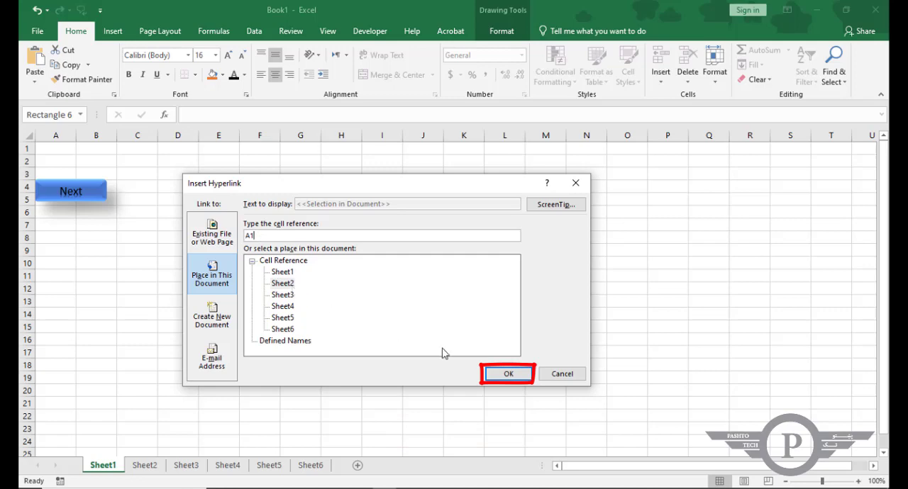
pyautogui.click(509, 374)
pyautogui.click(452, 404)
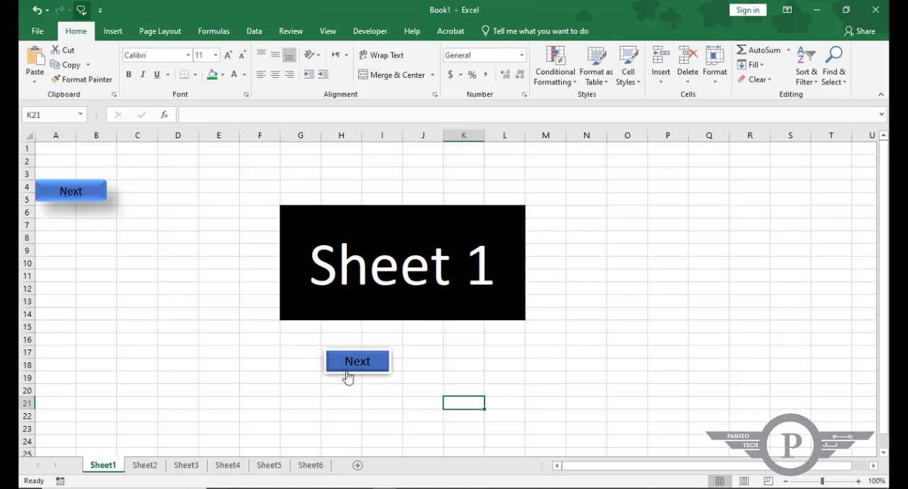
# Follow the Next link to Sheet2 and link the Next button below its title to Sheet3.
pyautogui.click(353, 365)
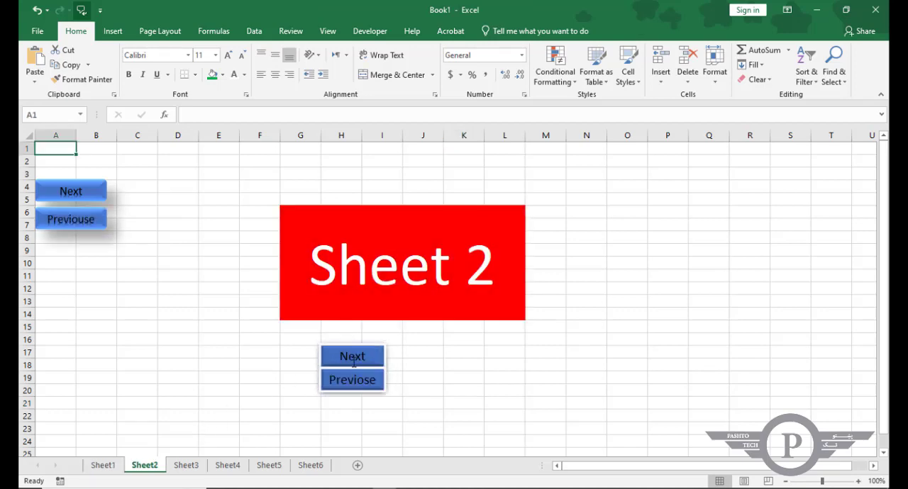
pyautogui.rightClick(358, 355)
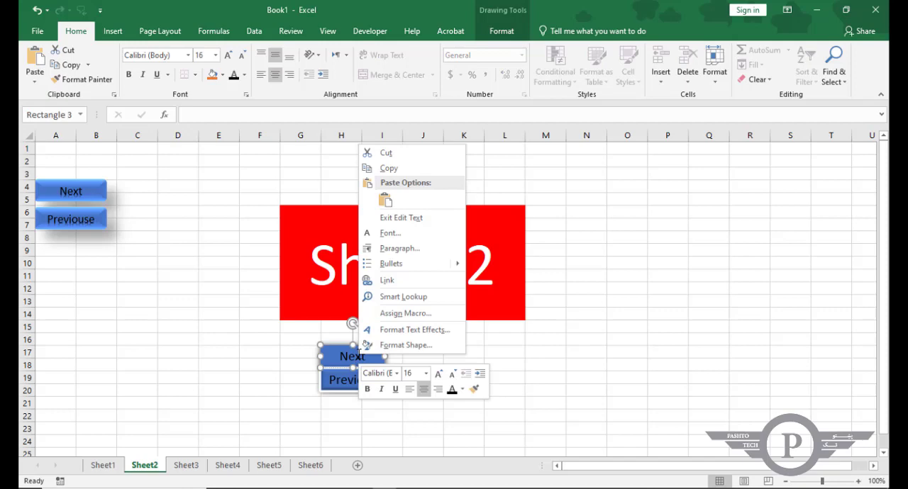
pyautogui.click(390, 281)
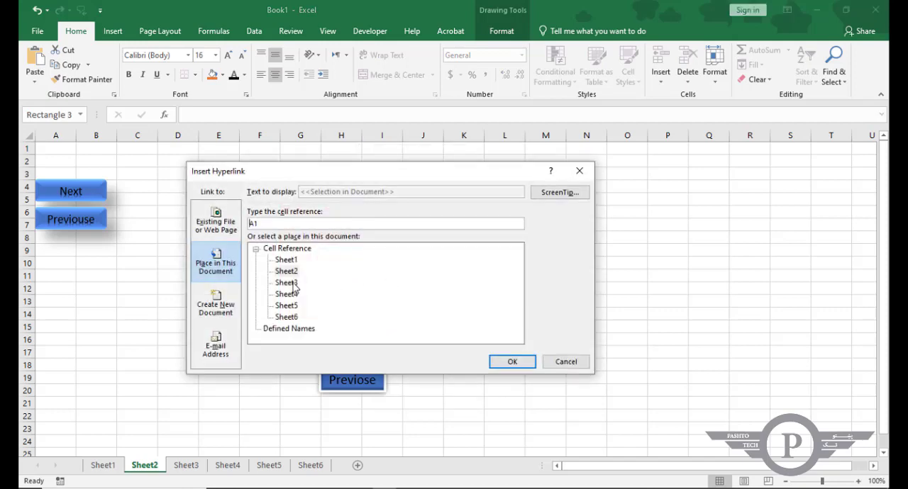
pyautogui.click(290, 282)
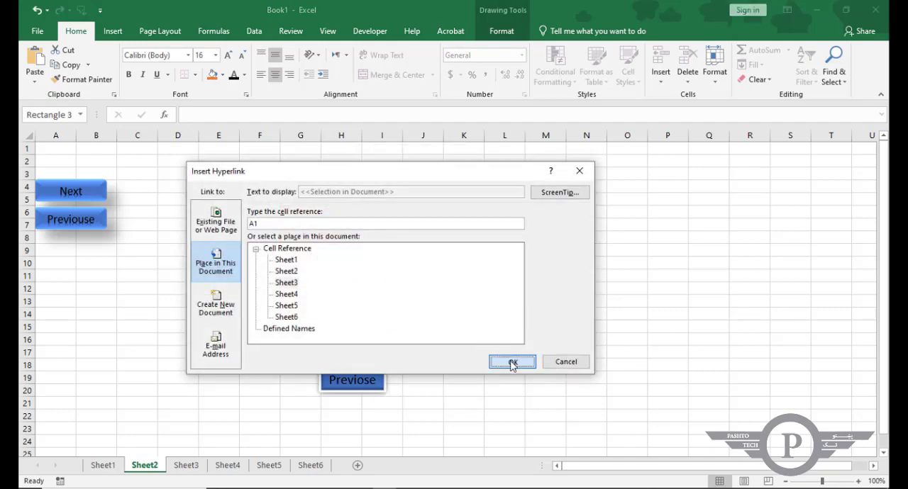
pyautogui.click(512, 362)
# Link the Previose button below the title on Sheet2 to Sheet1.
pyautogui.rightClick(353, 380)
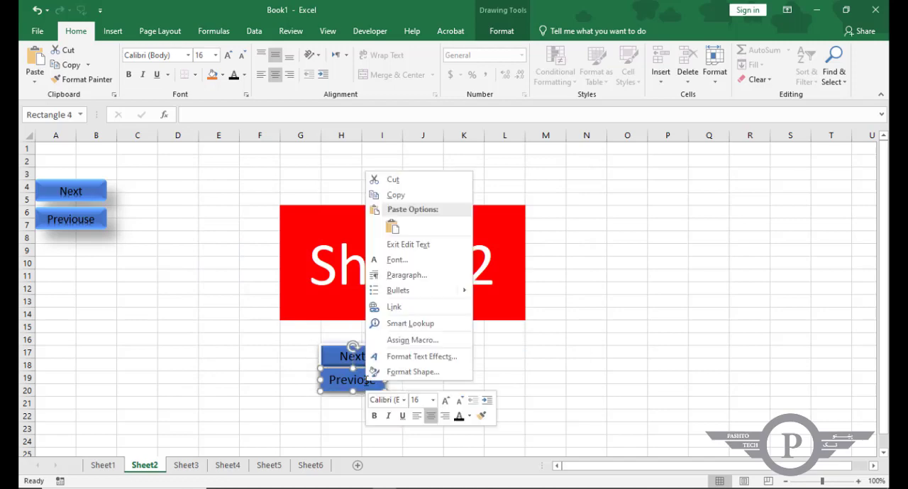
pyautogui.click(394, 310)
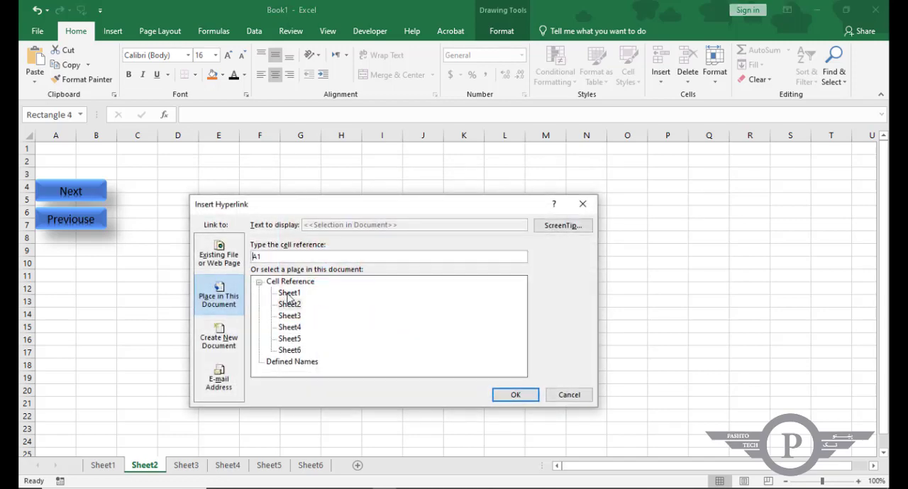
pyautogui.click(289, 293)
pyautogui.click(515, 396)
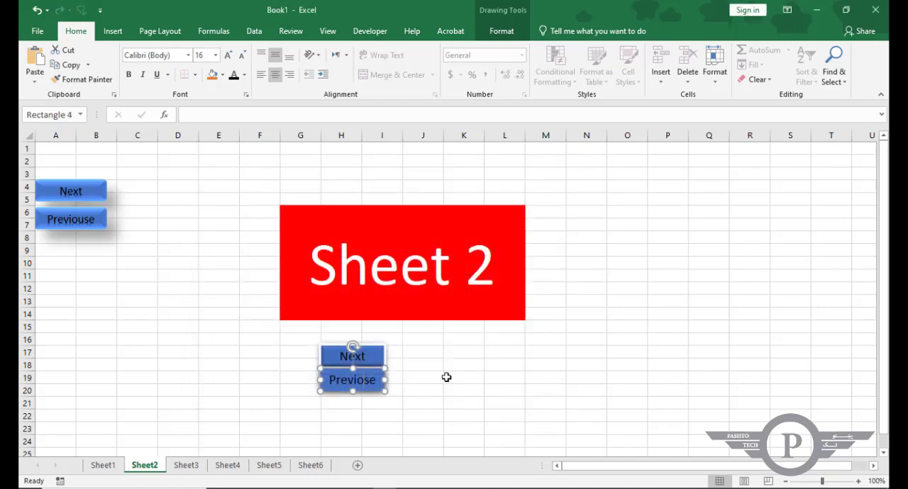
# Follow the Next link to Sheet3 and link the Next button below its title to Sheet4.
pyautogui.click(359, 358)
pyautogui.keyDown('ctrl'); pyautogui.click(357, 356); pyautogui.keyUp('ctrl')
pyautogui.rightClick(357, 355)
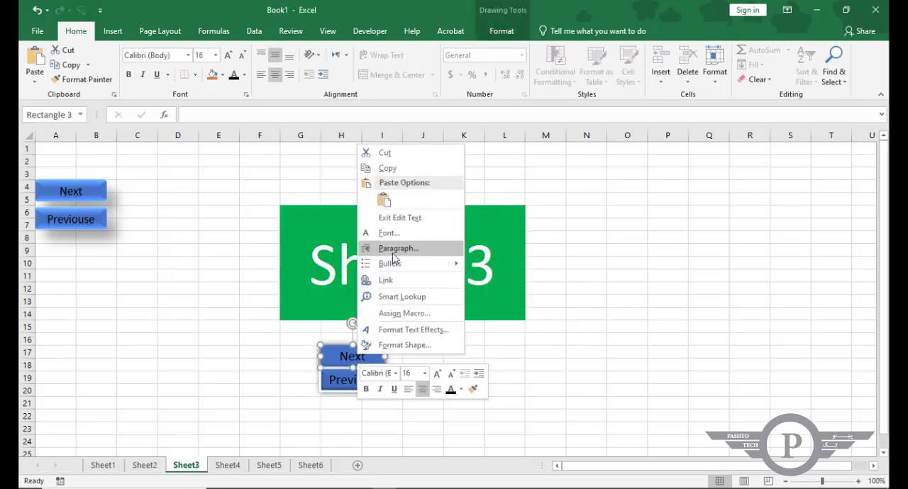
pyautogui.click(395, 281)
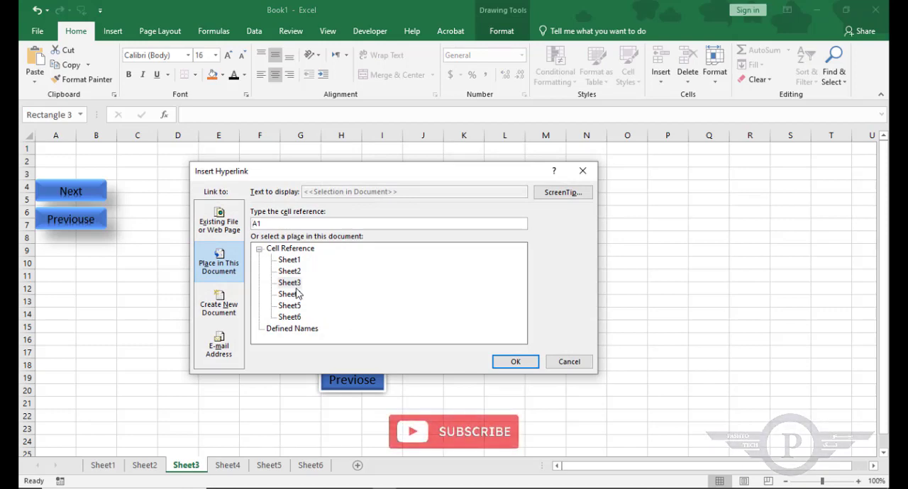
pyautogui.click(296, 294)
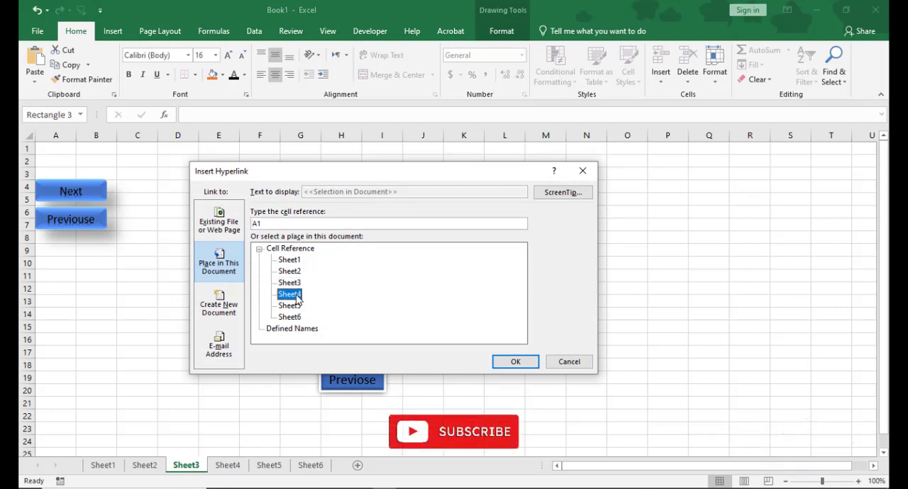
pyautogui.click(497, 362)
# Link the Previose button below the title on Sheet3 to Sheet2.
pyautogui.click(383, 380)
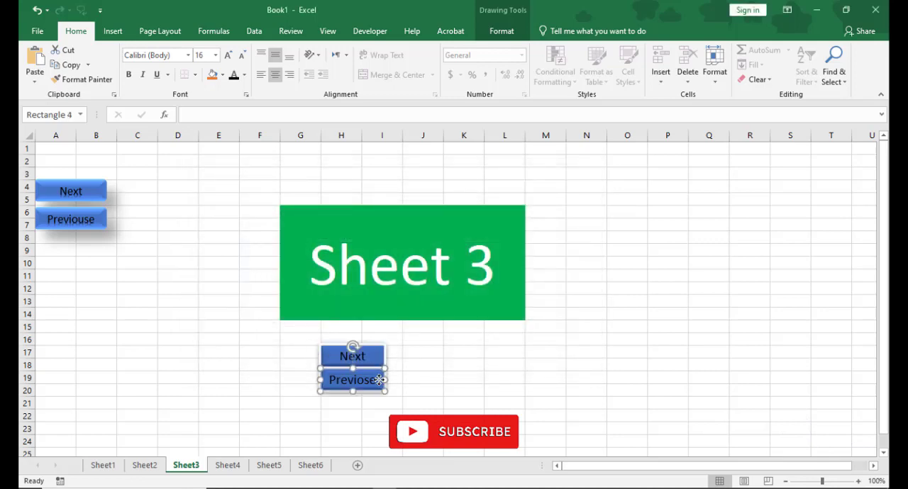
pyautogui.rightClick(380, 382)
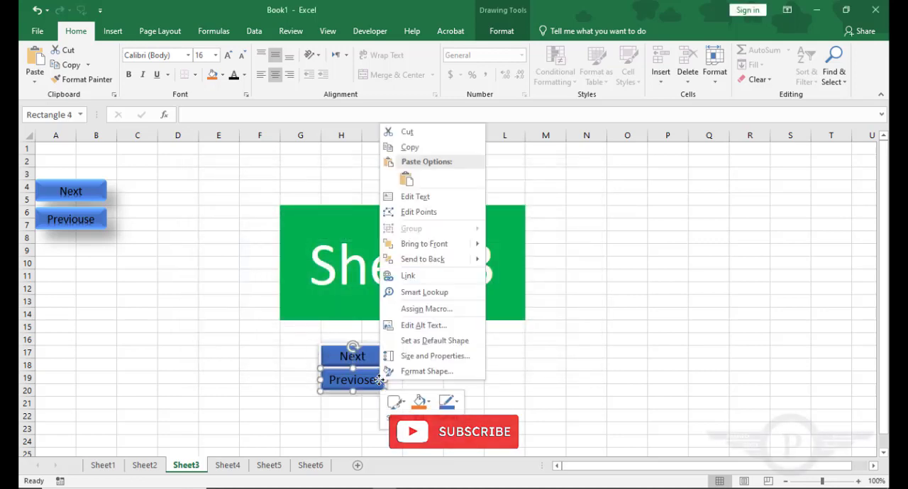
pyautogui.click(416, 279)
pyautogui.click(310, 268)
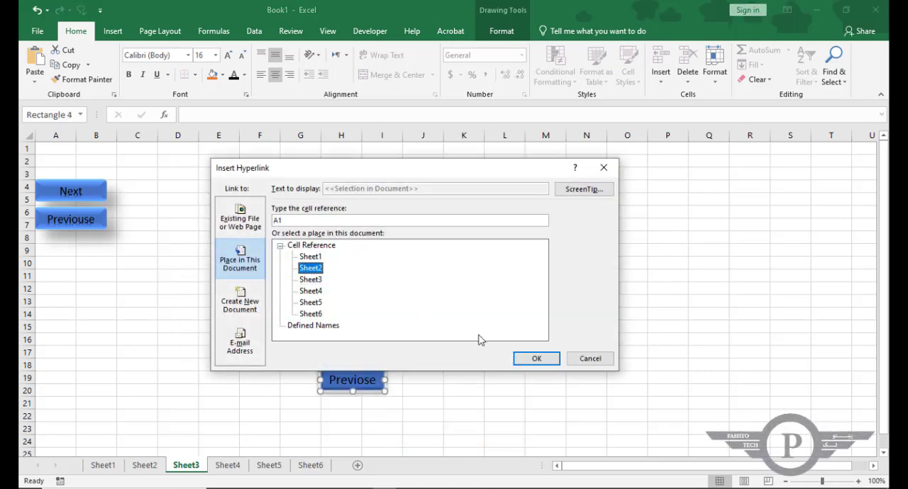
pyautogui.click(537, 360)
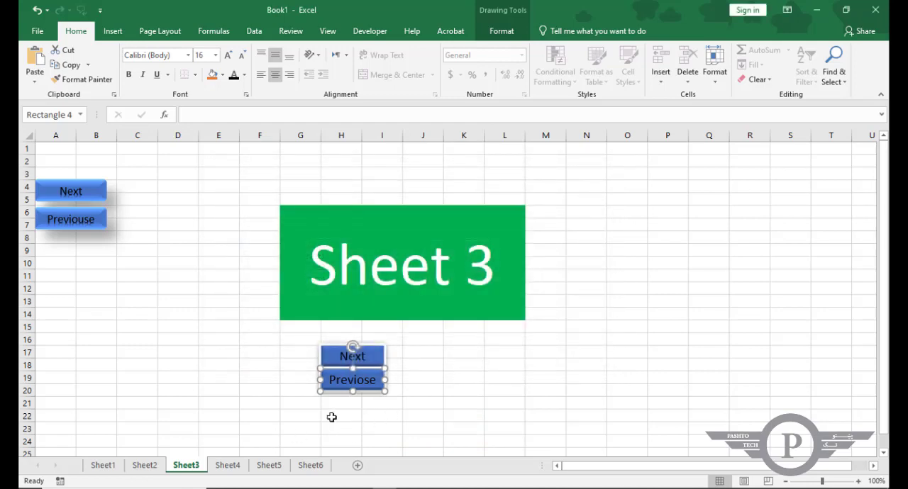
# Follow the Next link to Sheet4 and link the Next button below its title to Sheet5.
pyautogui.click(430, 413)
pyautogui.click(368, 357)
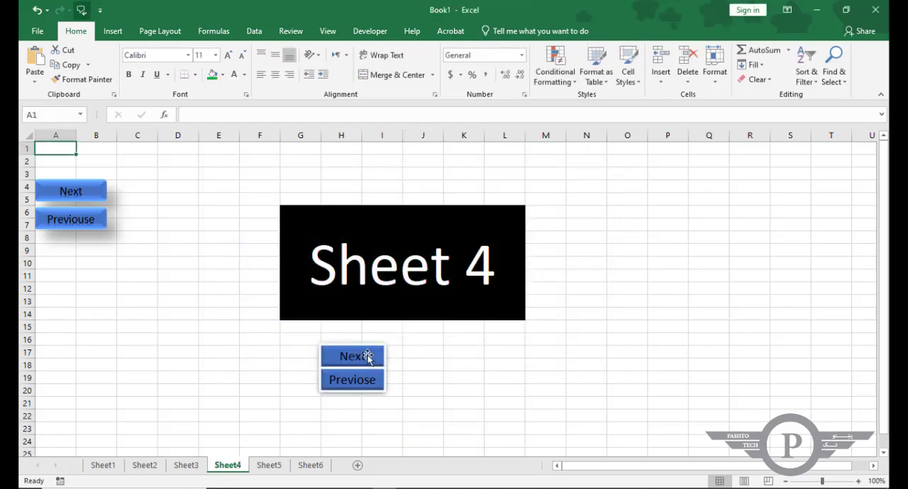
pyautogui.rightClick(367, 358)
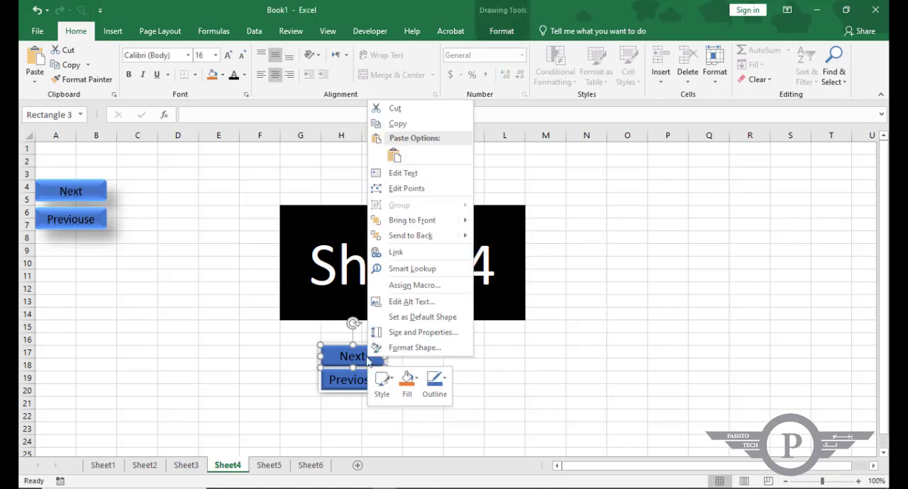
pyautogui.click(397, 252)
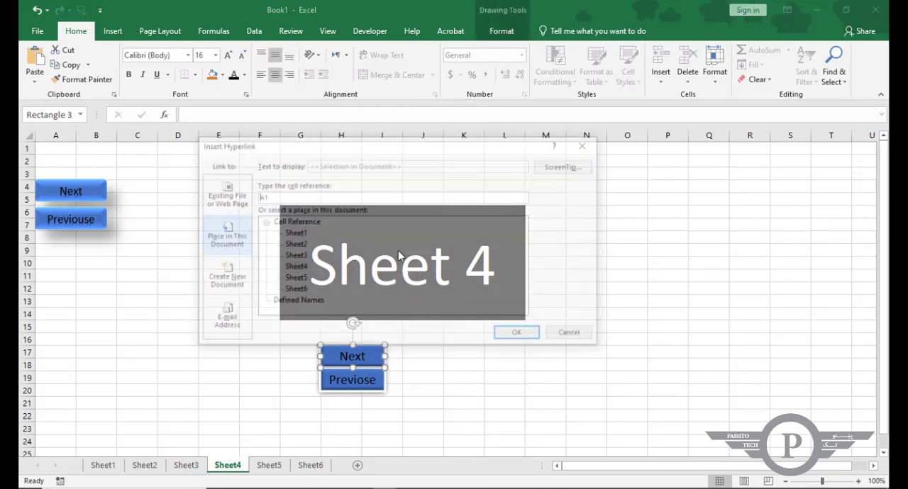
pyautogui.click(294, 267)
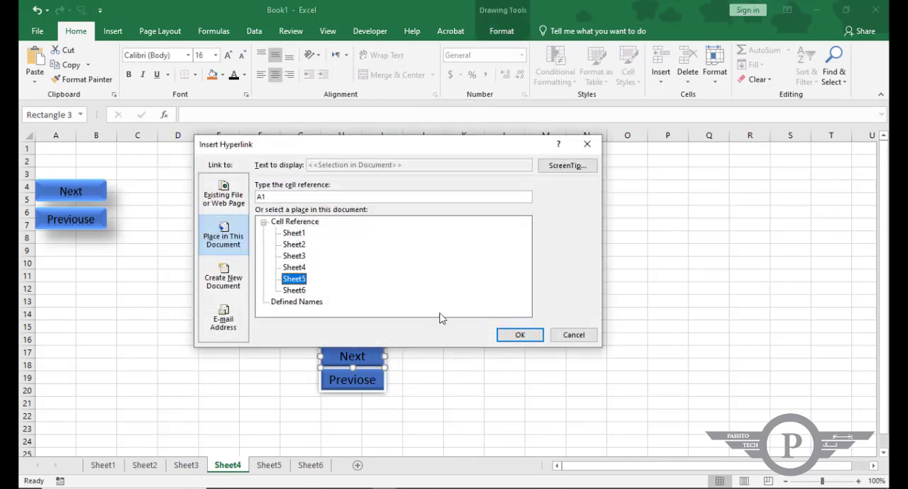
pyautogui.click(520, 335)
# Link the Previose button below the title on Sheet4 to Sheet3.
pyautogui.click(373, 379)
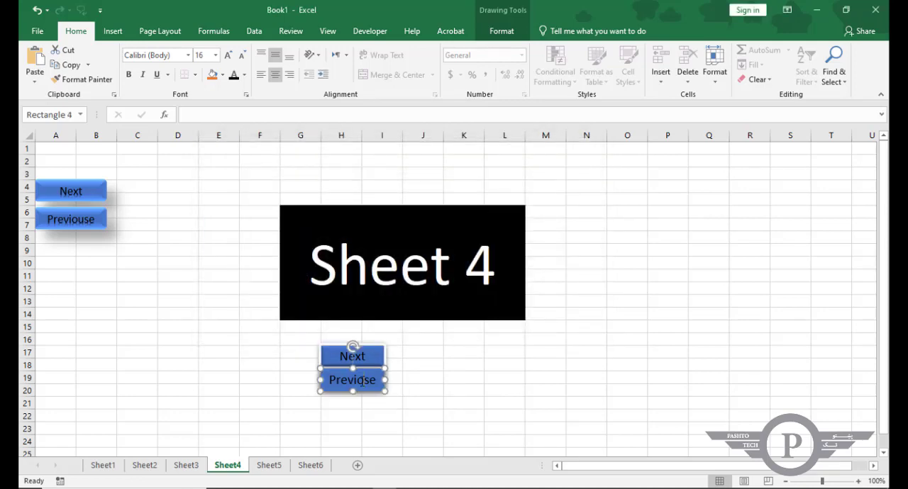
pyautogui.rightClick(362, 383)
pyautogui.click(407, 307)
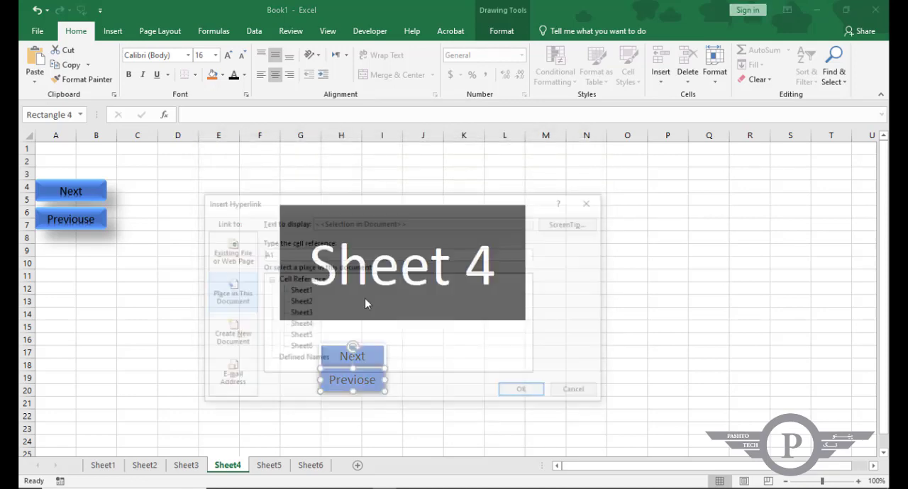
pyautogui.click(305, 326)
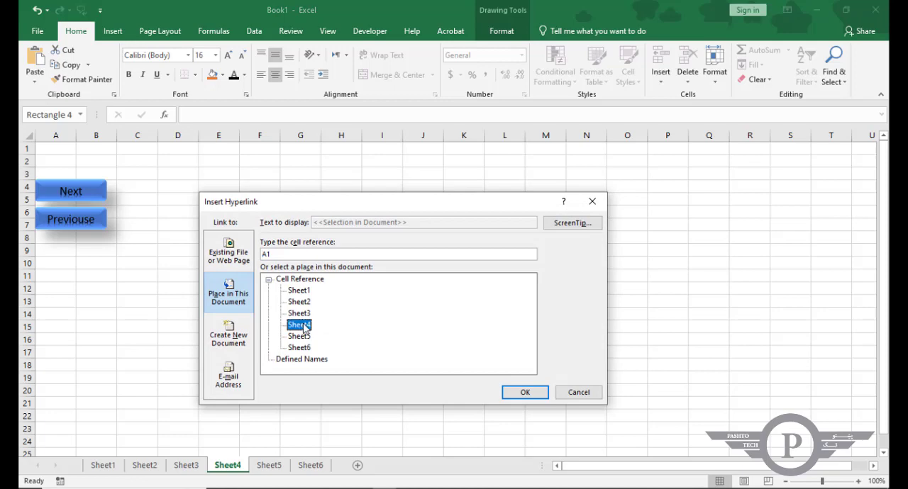
pyautogui.click(525, 391)
pyautogui.click(449, 376)
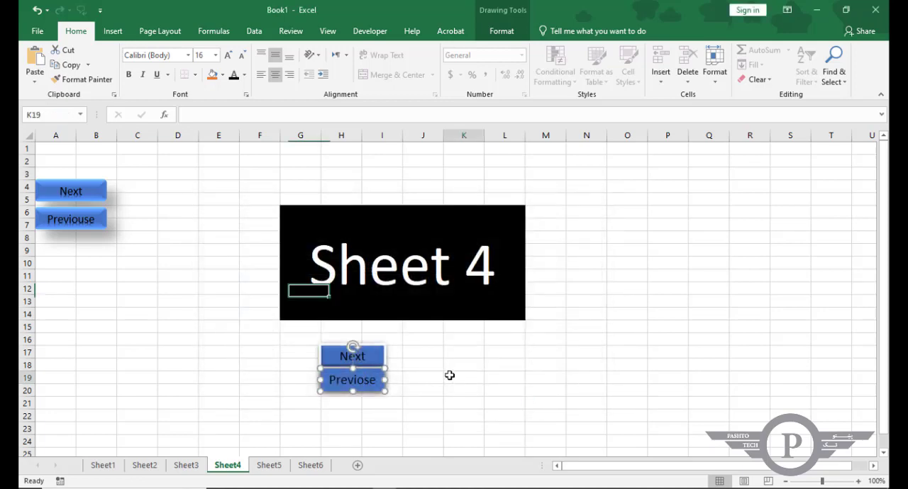
# Follow the Next link to Sheet5 and link the Next button below its title to Sheet6.
pyautogui.click(365, 356)
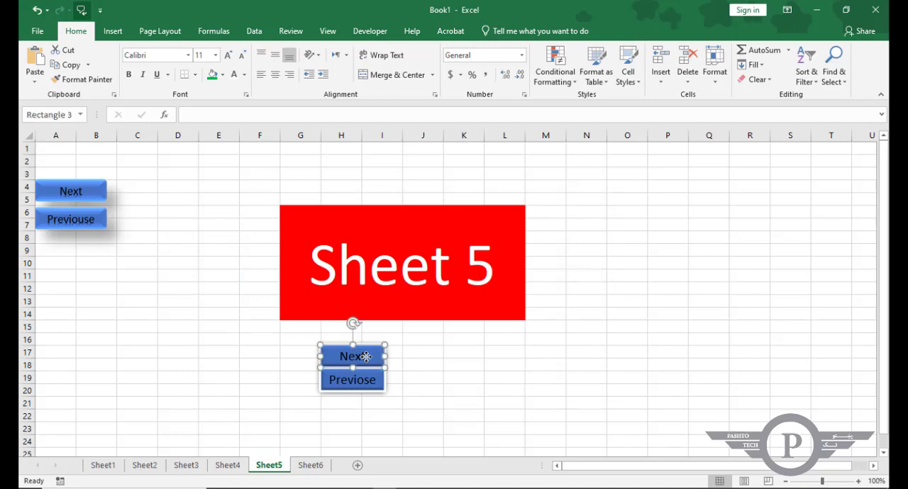
pyautogui.rightClick(365, 356)
pyautogui.click(396, 253)
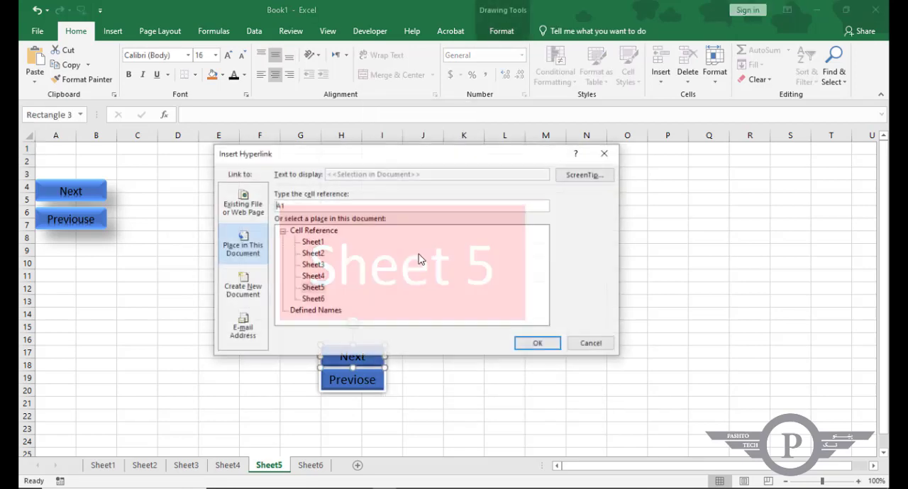
pyautogui.click(317, 298)
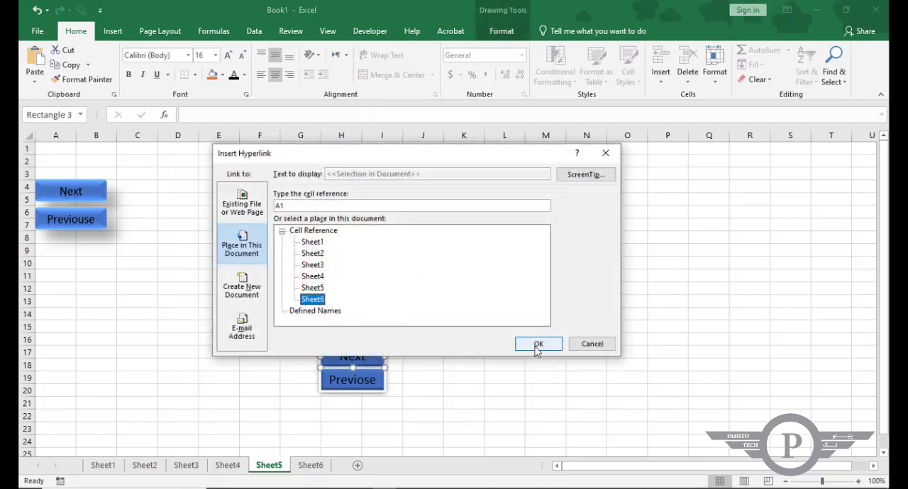
pyautogui.click(538, 344)
pyautogui.click(413, 387)
# Link the Previose button below the title on Sheet5 to Sheet4.
pyautogui.click(373, 381)
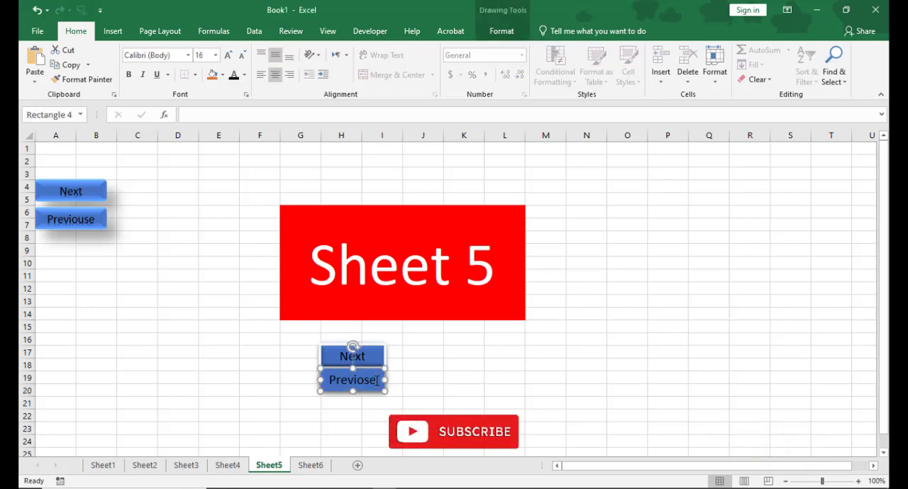
pyautogui.rightClick(377, 382)
pyautogui.click(422, 312)
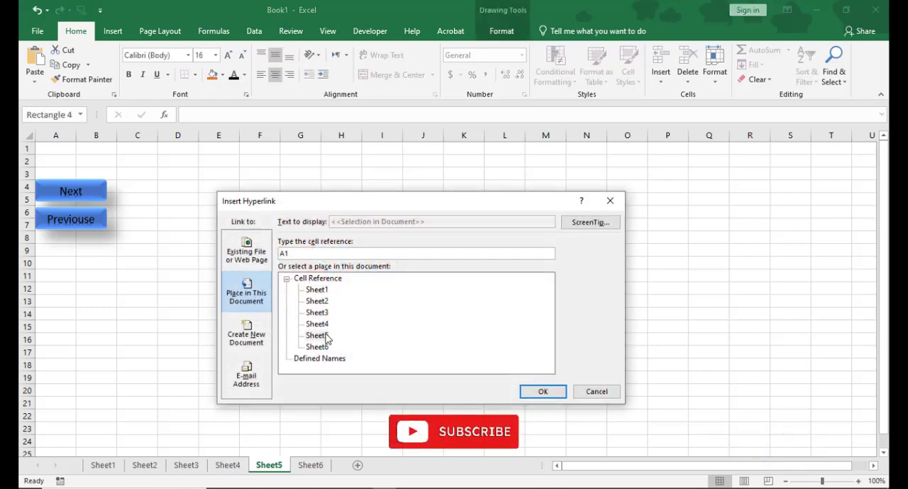
pyautogui.click(329, 325)
pyautogui.click(541, 391)
pyautogui.click(462, 401)
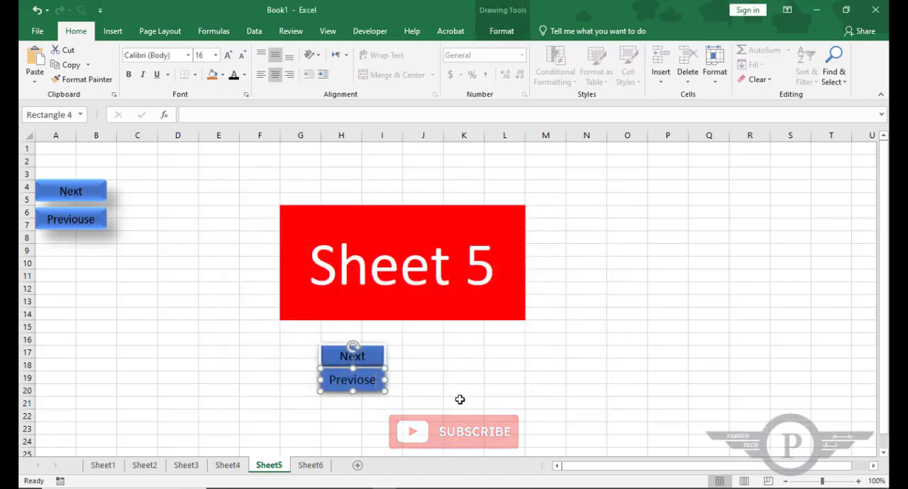
# Follow the Next link to Sheet6 and link the Previose button below its title to Sheet5.
pyautogui.click(376, 362)
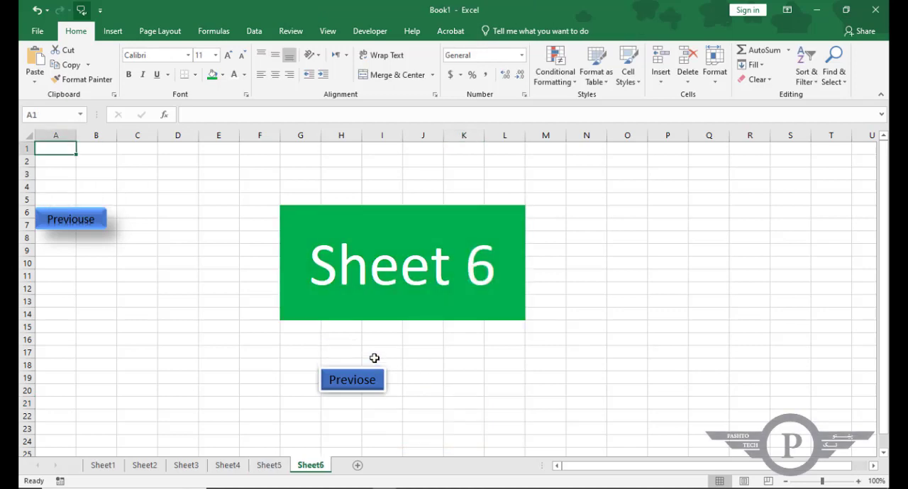
pyautogui.rightClick(371, 381)
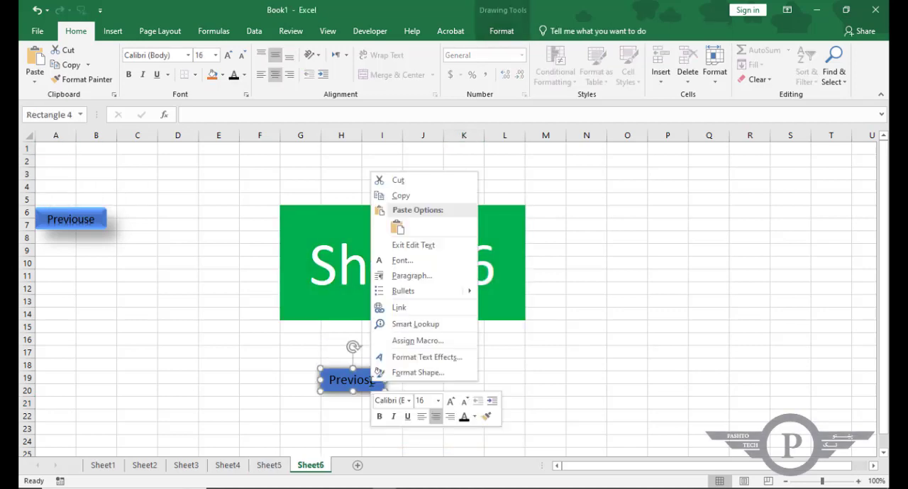
pyautogui.click(416, 312)
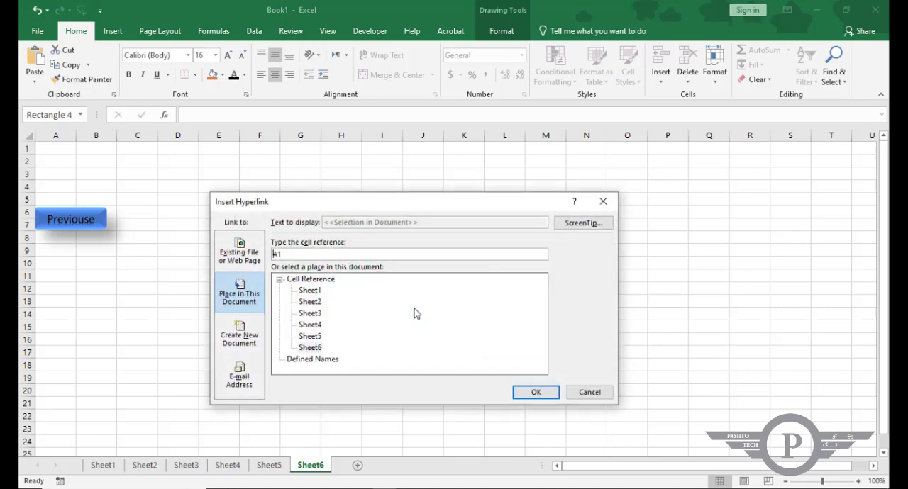
pyautogui.click(310, 337)
pyautogui.click(535, 396)
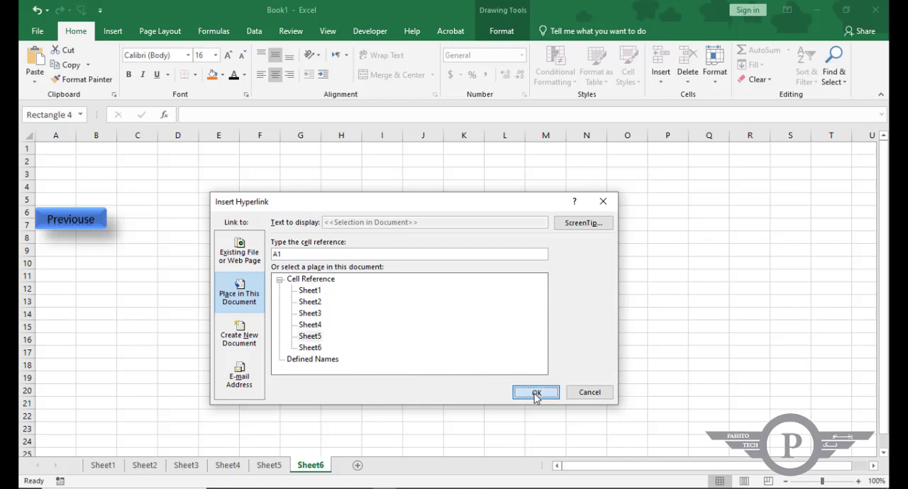
pyautogui.click(468, 389)
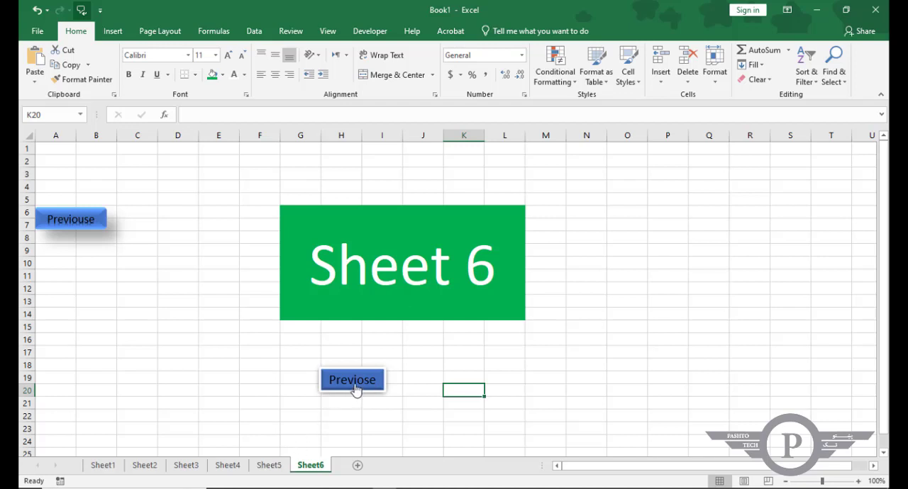
# Test the Previose links below the titles by following them from Sheet6 back to Sheet1.
pyautogui.click(356, 390)
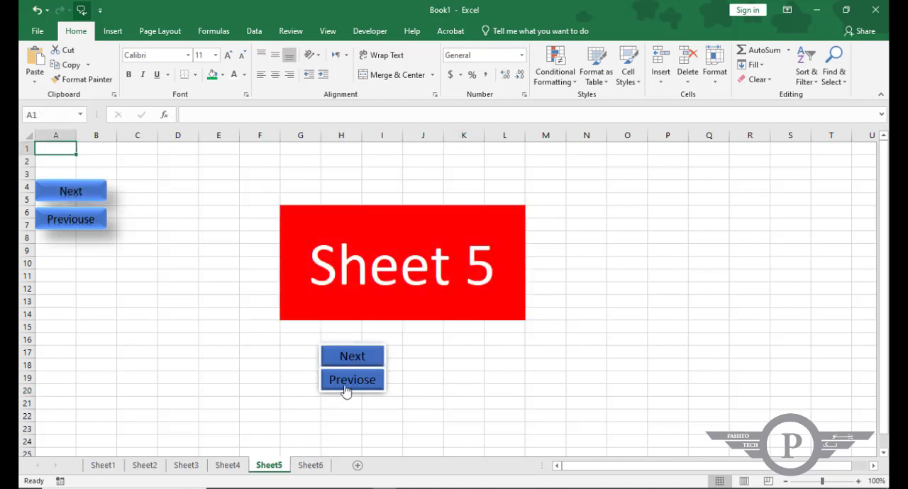
pyautogui.click(347, 386)
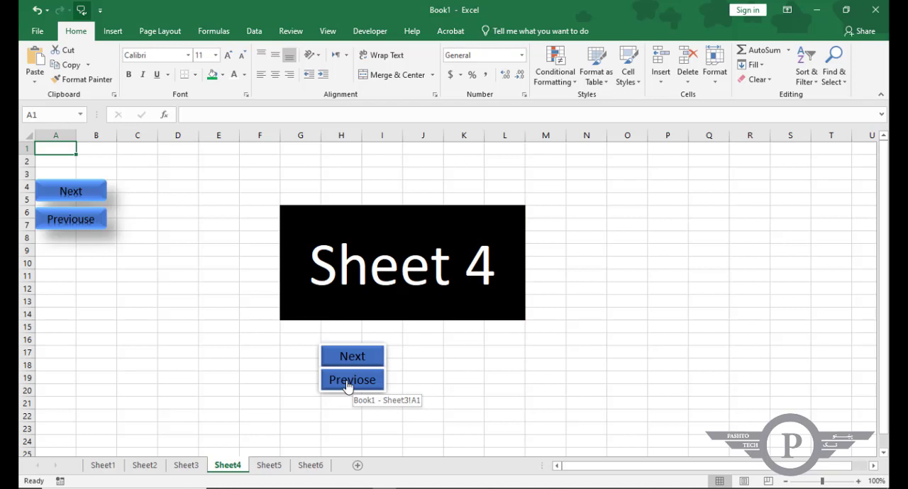
pyautogui.click(347, 386)
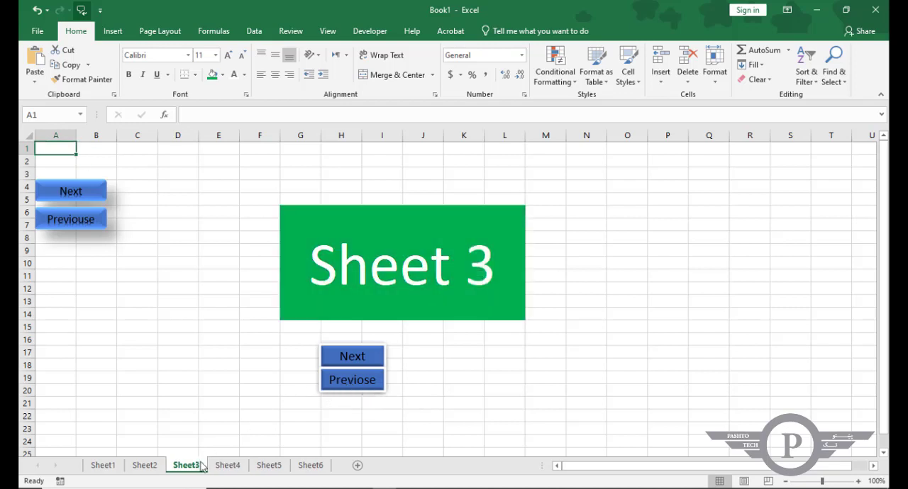
pyautogui.click(343, 387)
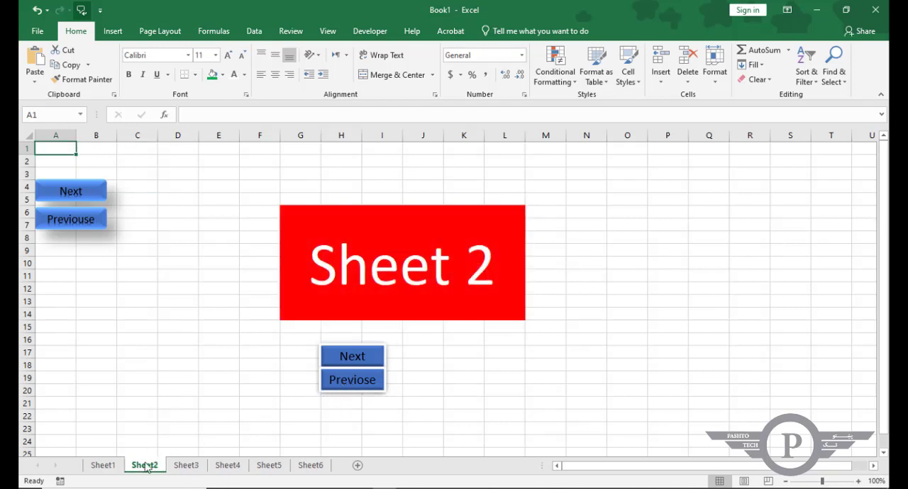
pyautogui.click(335, 380)
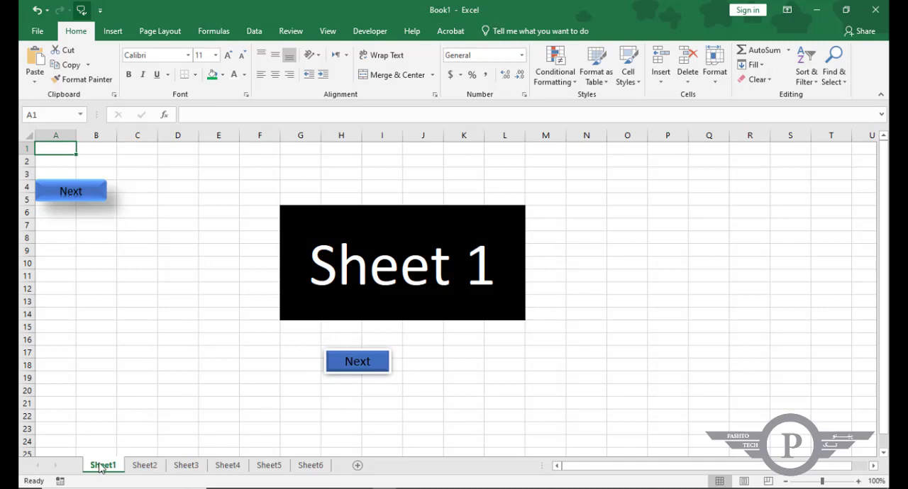
# Test the Next links below the titles by following them from Sheet1 through to Sheet6.
pyautogui.click(361, 365)
pyautogui.click(361, 365)
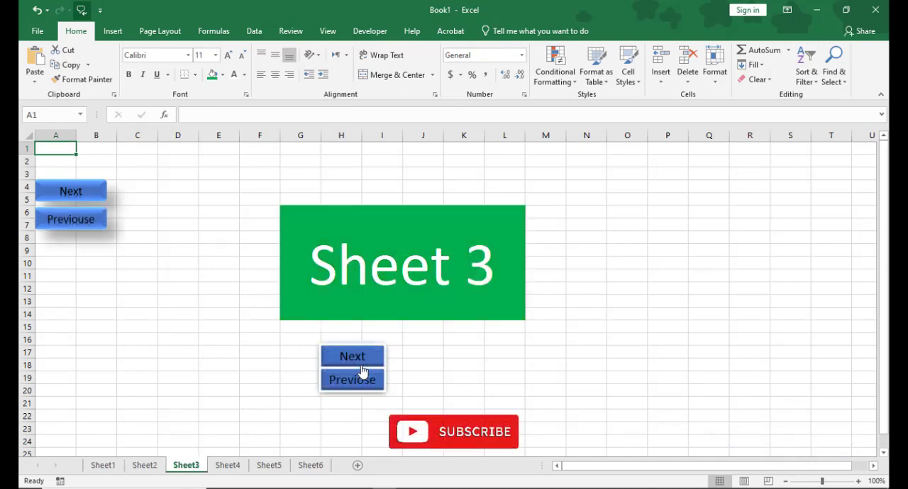
pyautogui.click(362, 365)
pyautogui.click(361, 366)
pyautogui.click(362, 365)
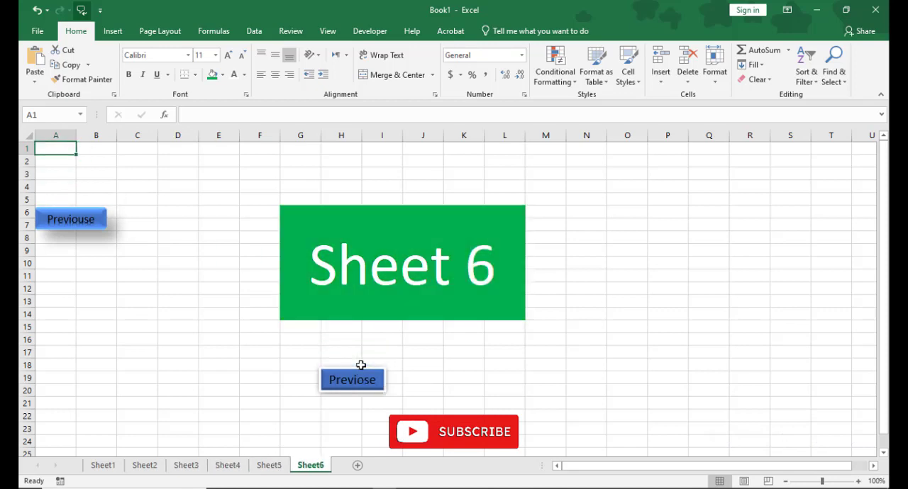